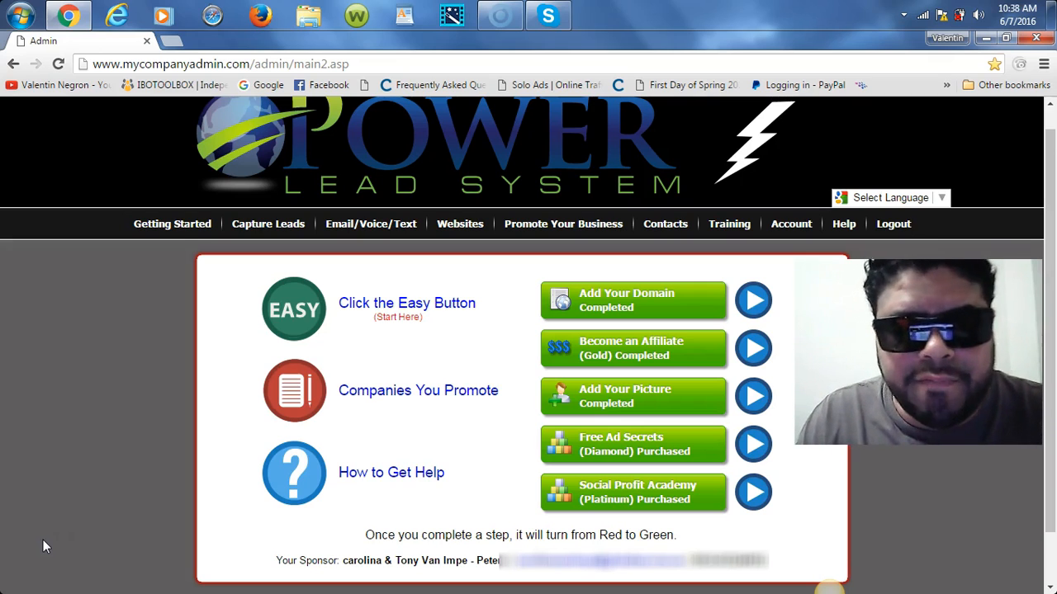
Step: Go to Email > Send Campaigns and scroll to the 247 Viral Cash campaign's 19 scheduled emails
mouse_move(385, 224)
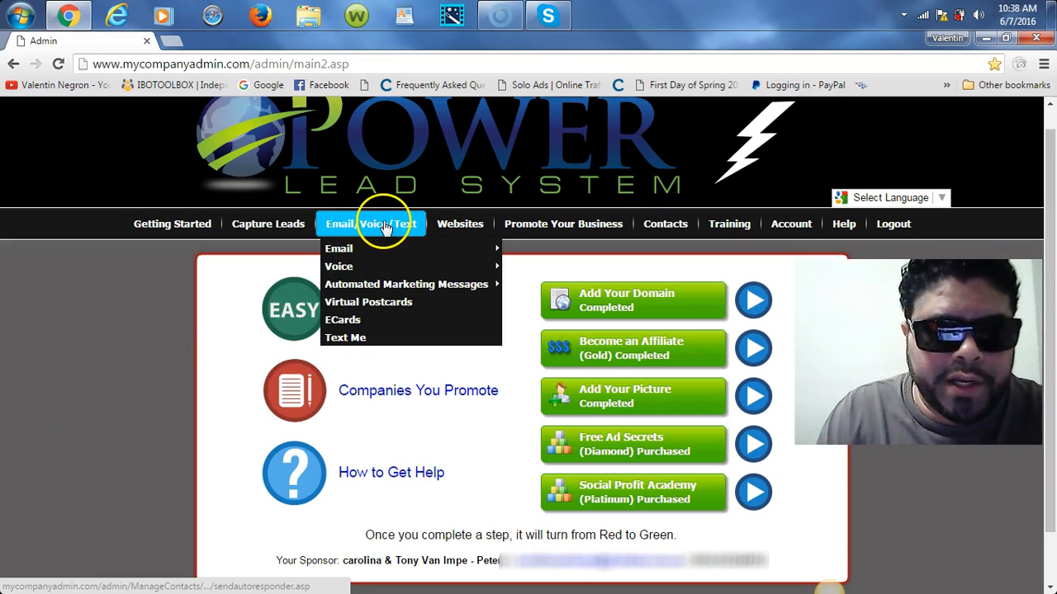
mouse_move(351, 251)
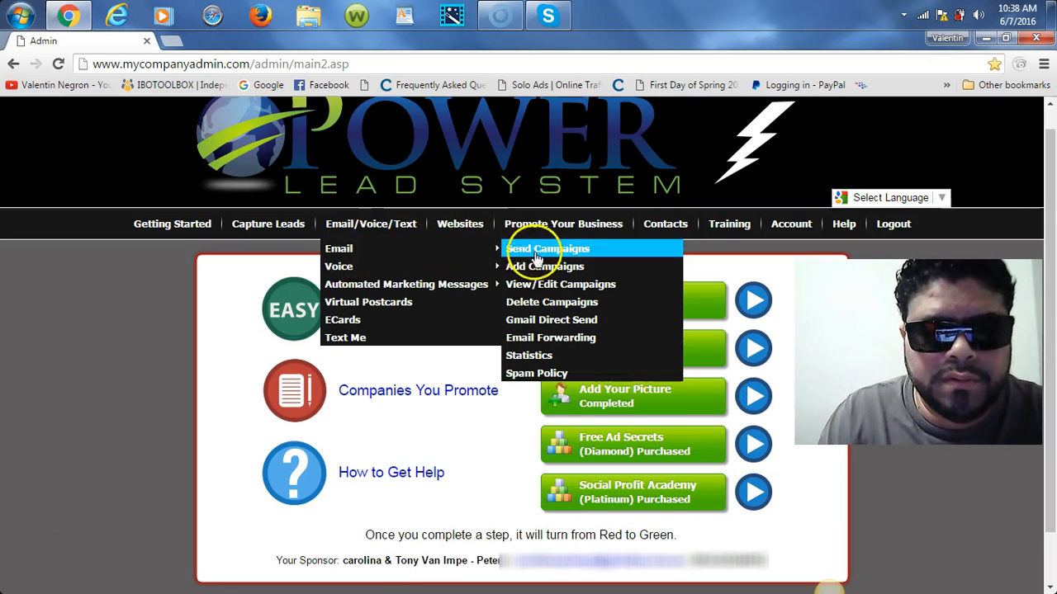
click(549, 285)
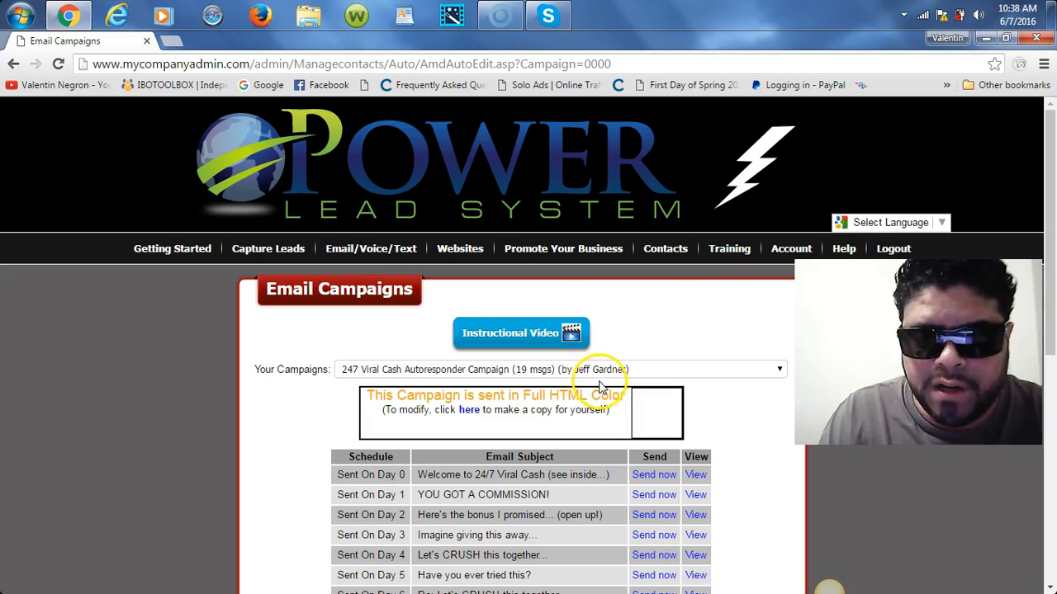
scroll(1023, 239, down, 2)
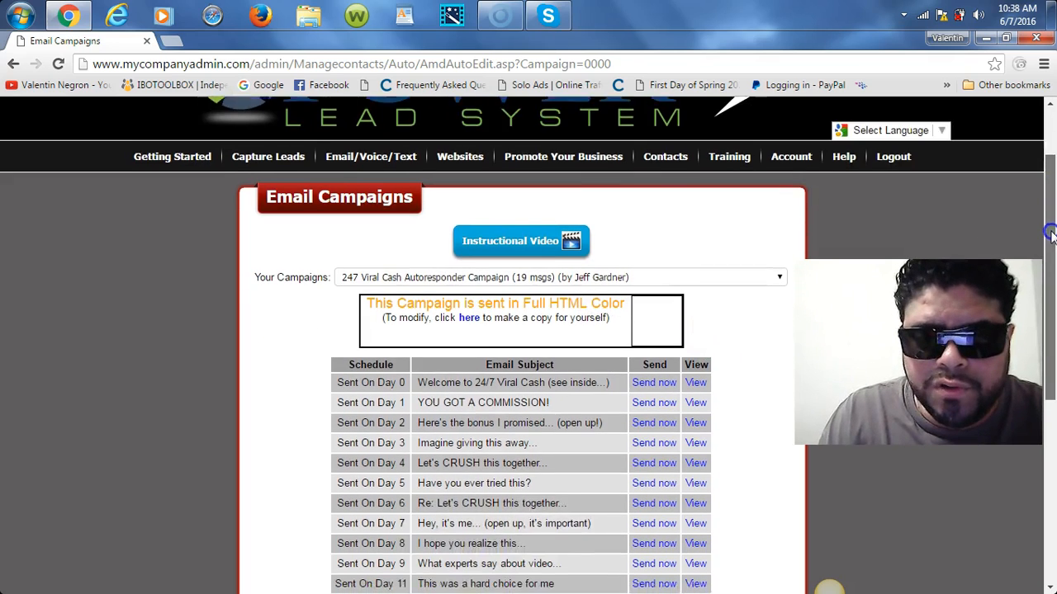
click(696, 332)
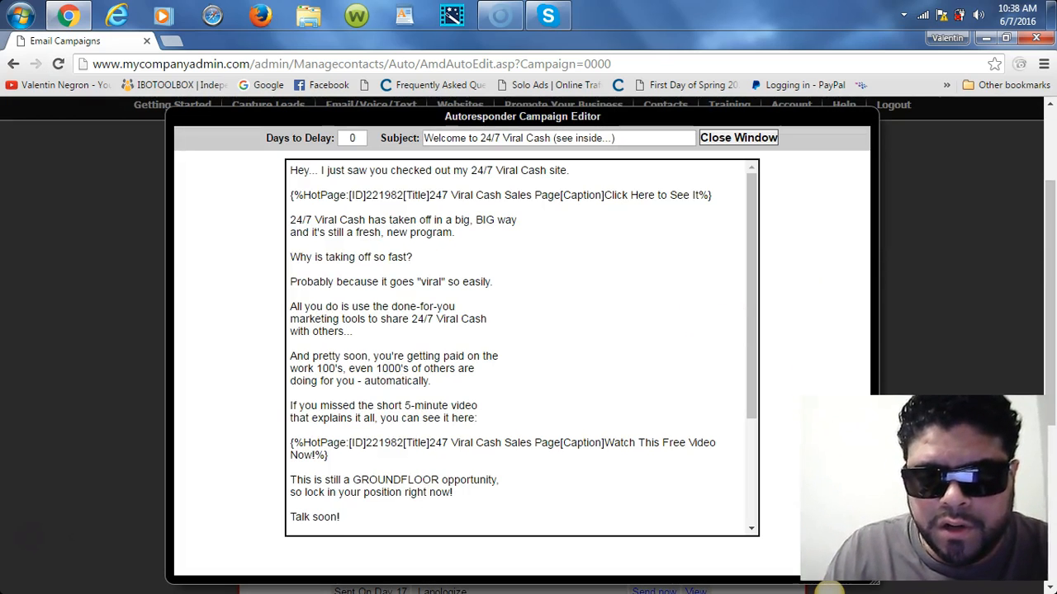
drag(750, 278, 754, 376)
triple_click(502, 267)
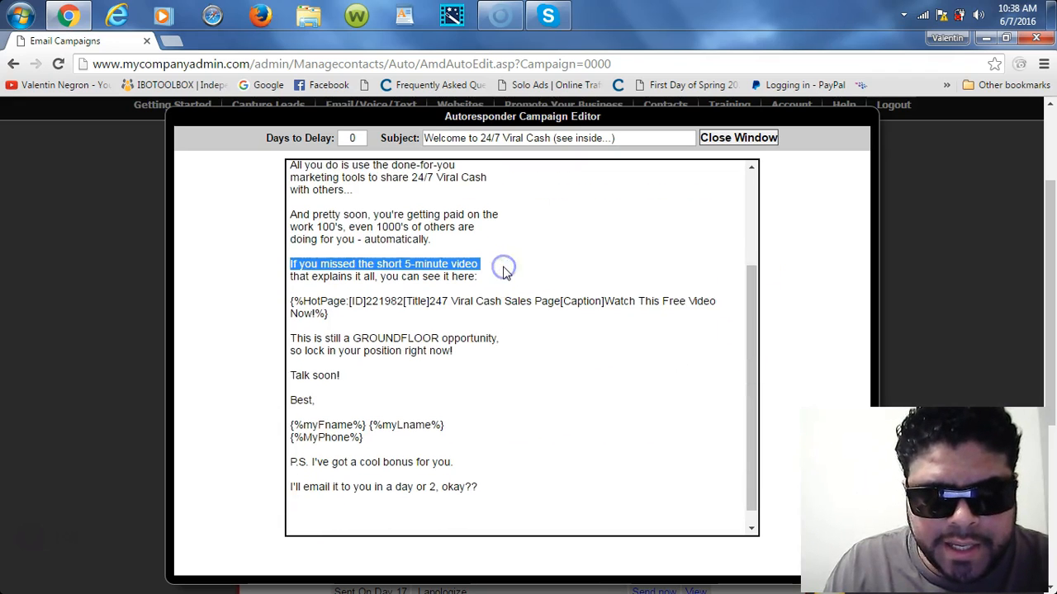
click(479, 324)
click(297, 289)
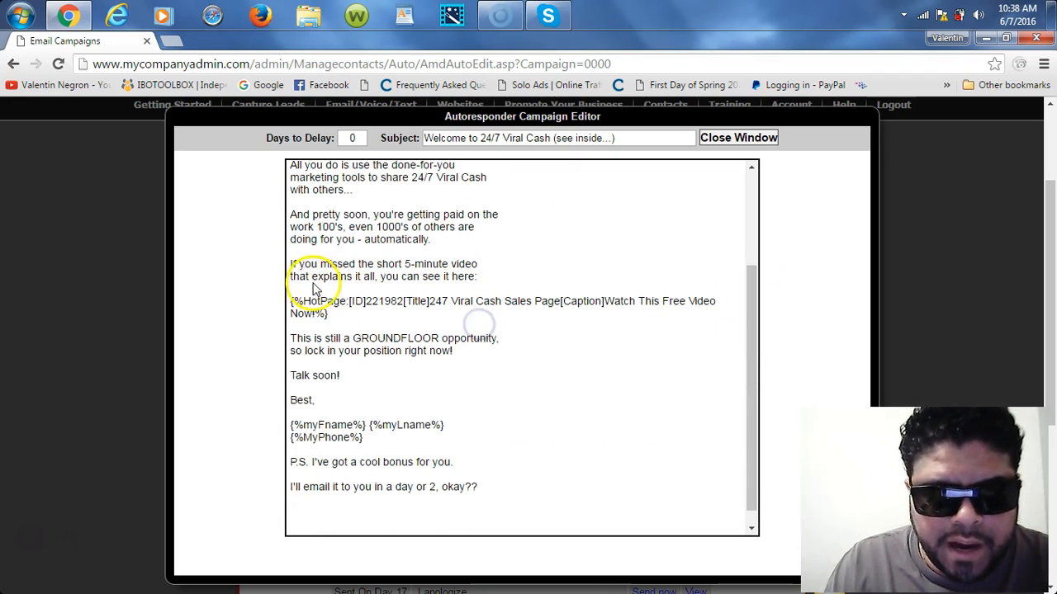
drag(299, 300, 371, 319)
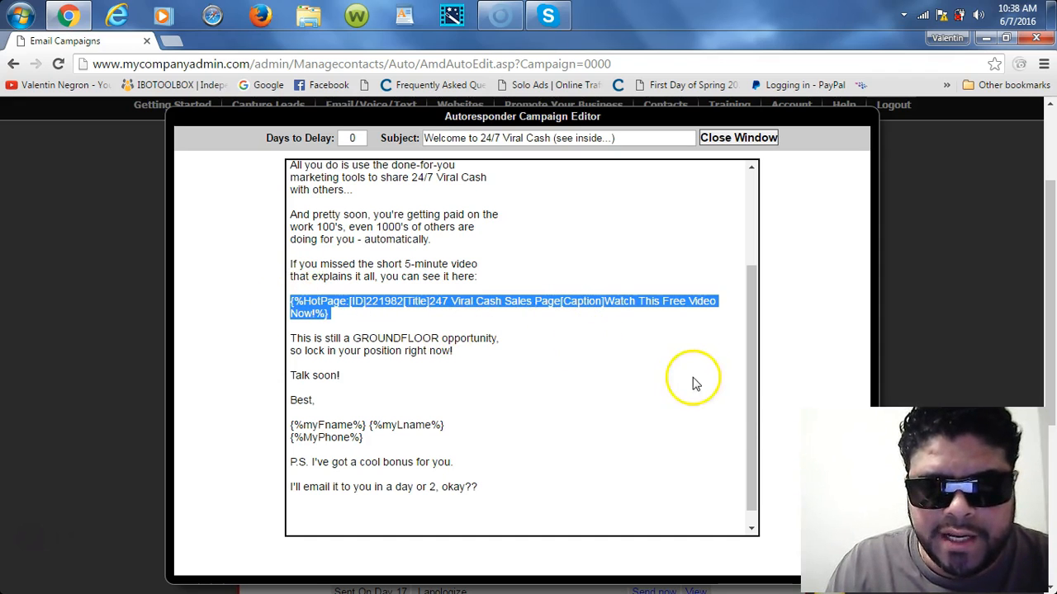
drag(750, 399, 757, 432)
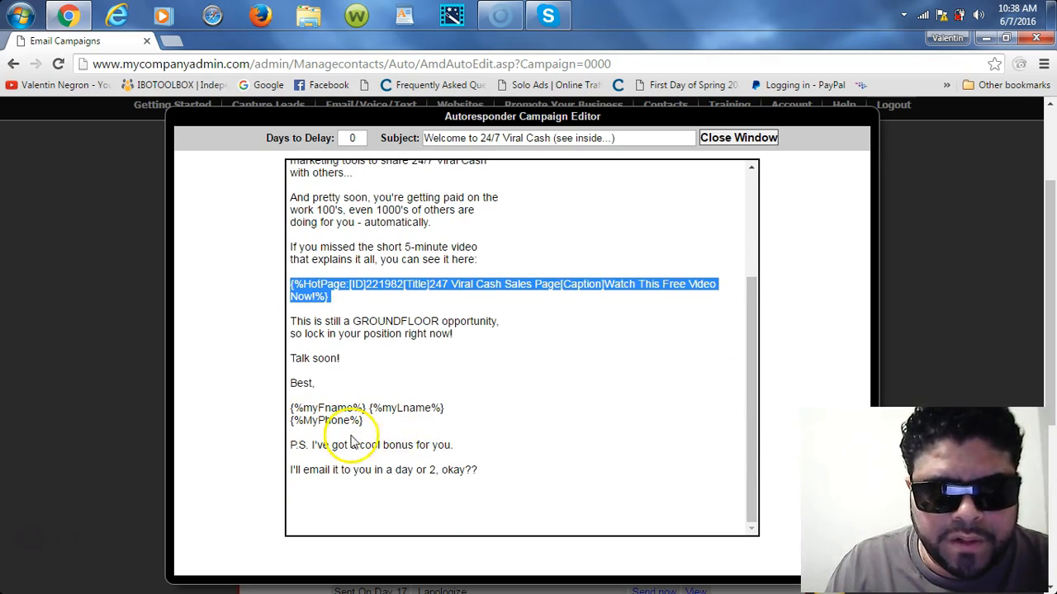
drag(753, 443, 781, 215)
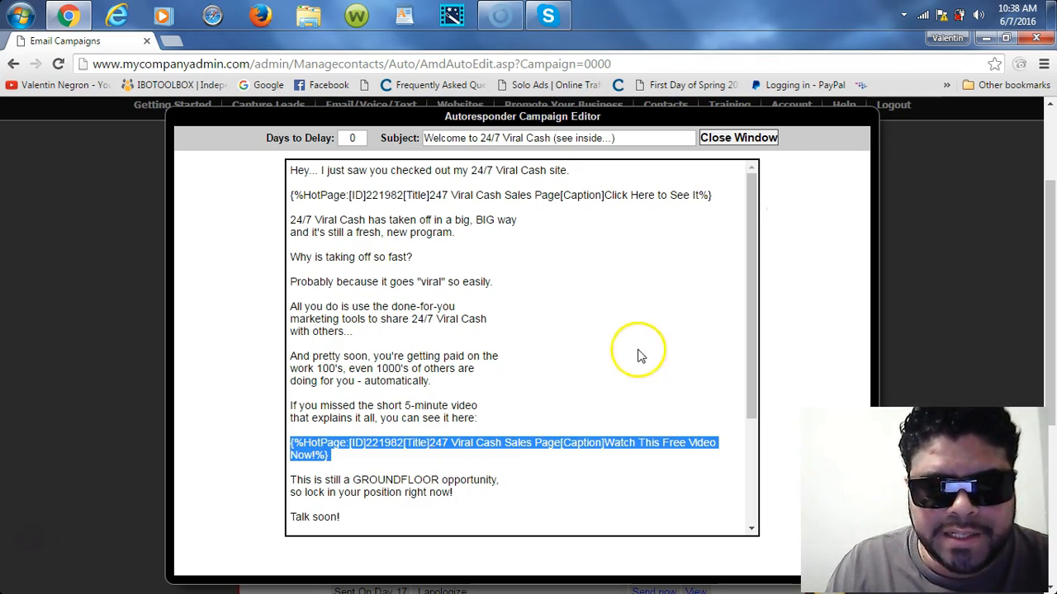
click(739, 138)
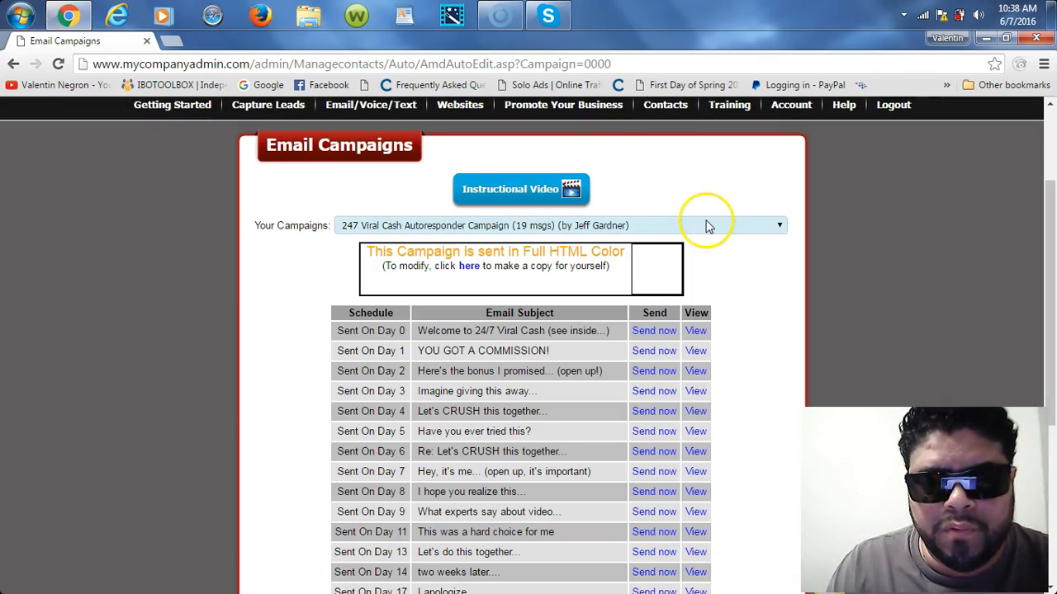
Step: Switch the campaign dropdown to Maximum Money Formula (15 msgs) and scroll to its emails
click(706, 225)
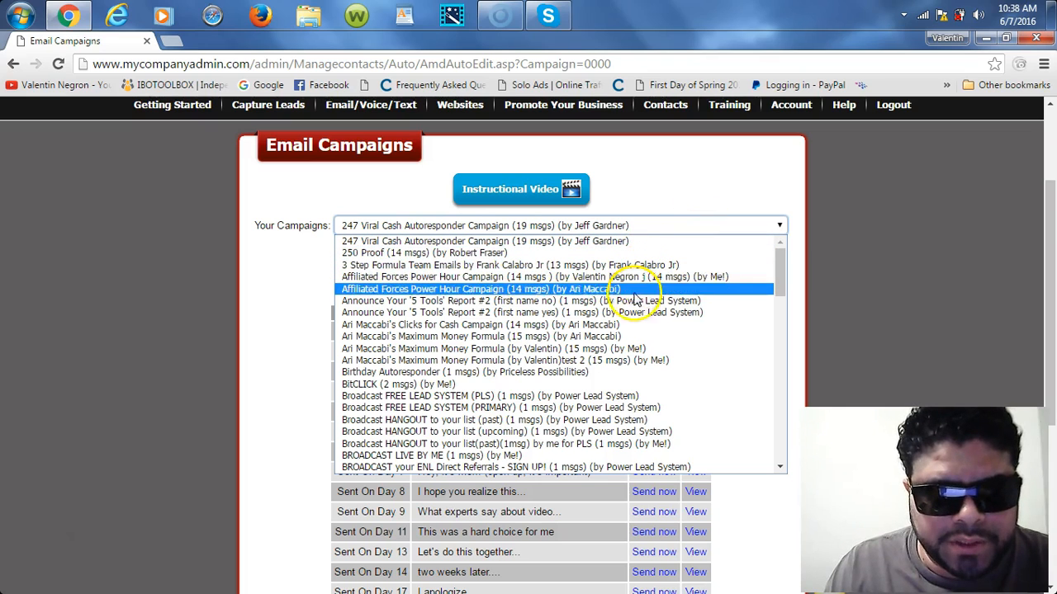
click(587, 337)
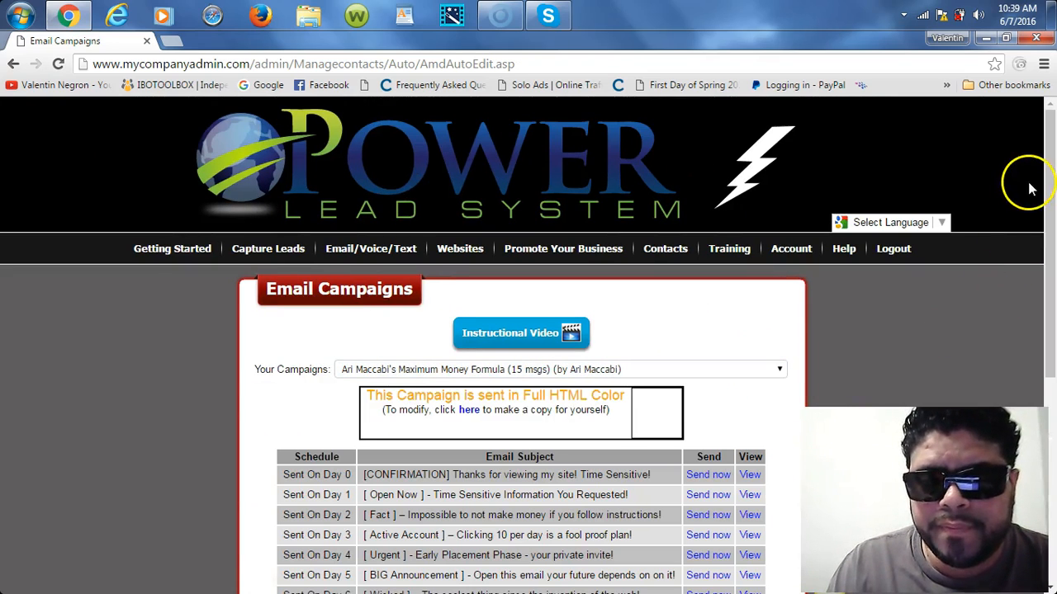
drag(1052, 193, 1054, 220)
scroll(1052, 217, down, 2)
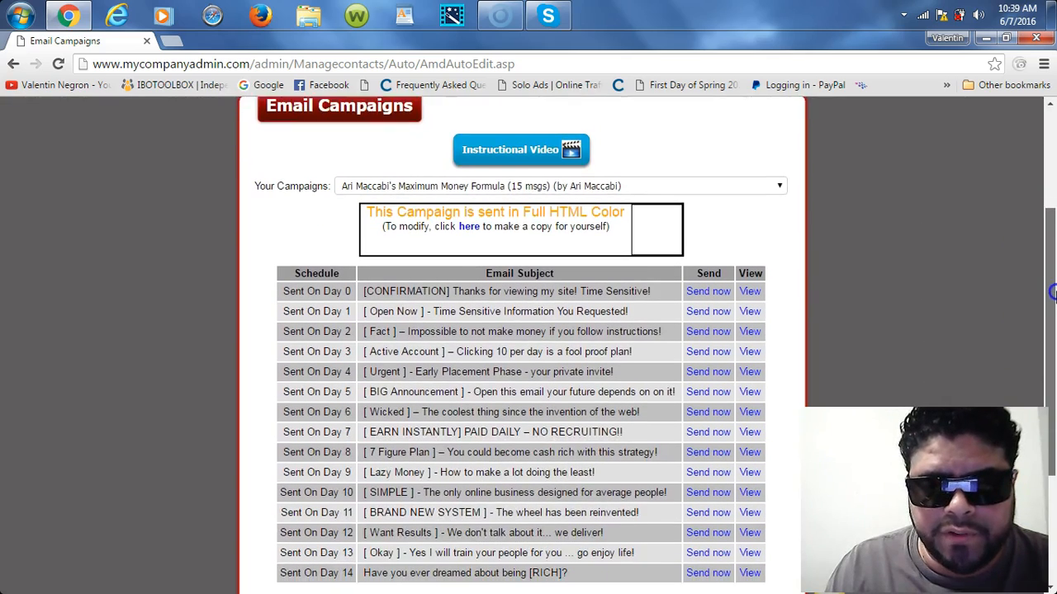
Step: View the Day 0 confirmation email, follow its Facebook group link, then reload the stuck page
click(749, 260)
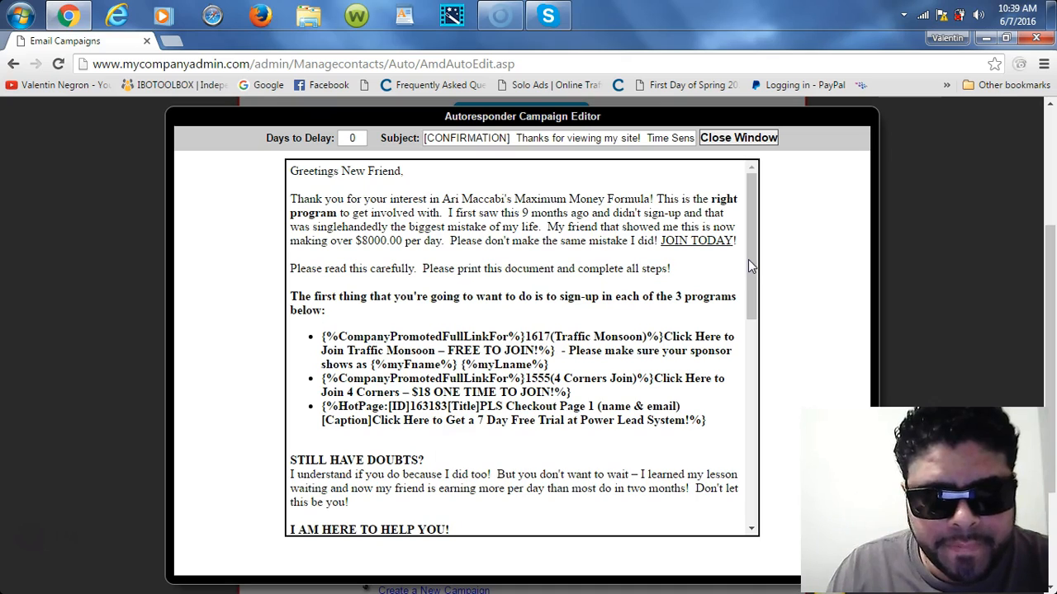
drag(749, 239, 759, 402)
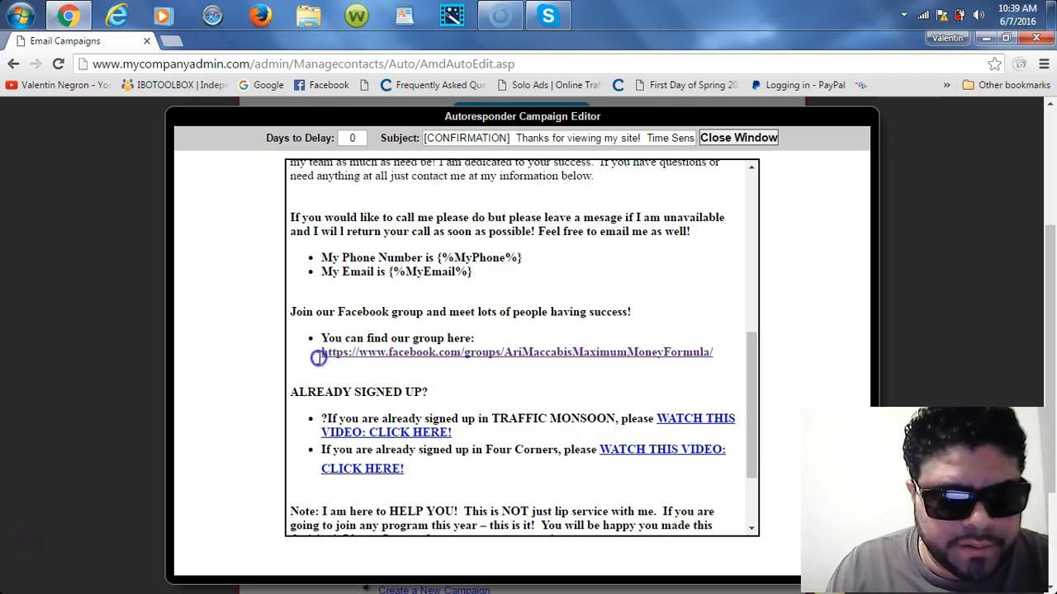
drag(332, 363, 304, 349)
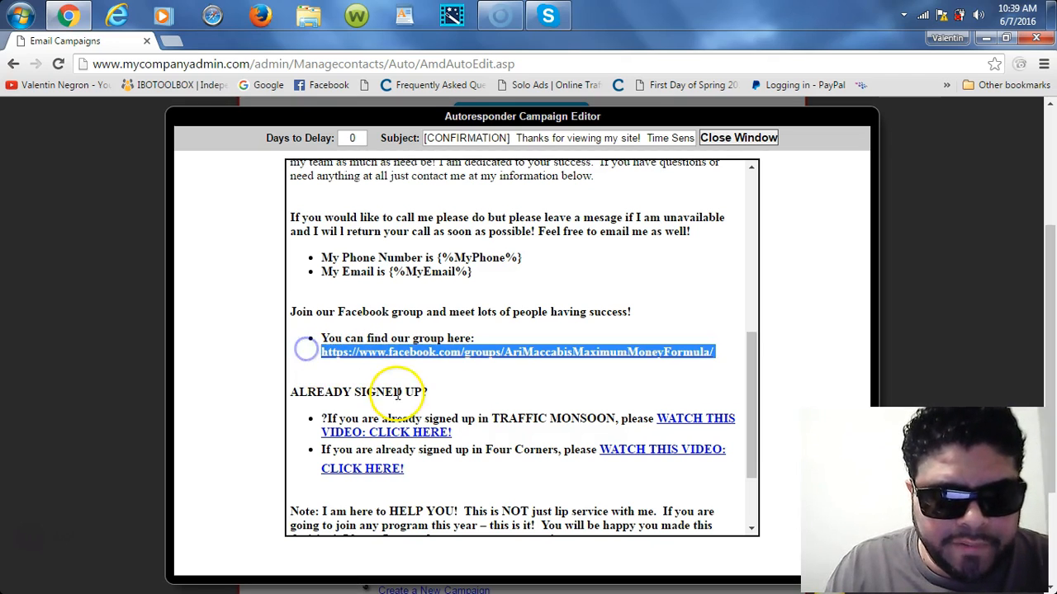
click(509, 357)
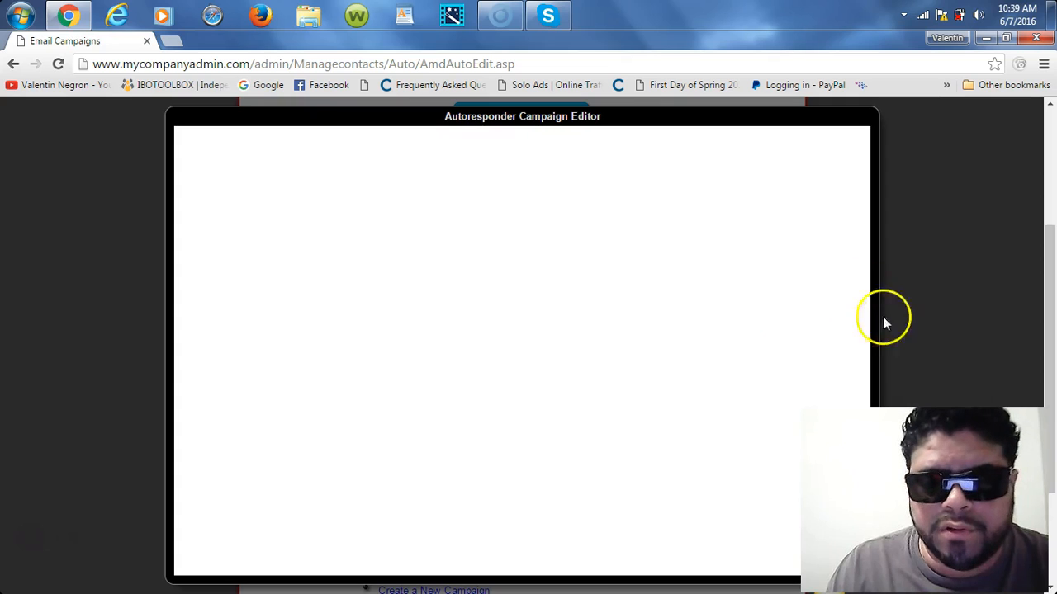
drag(1041, 288, 1050, 239)
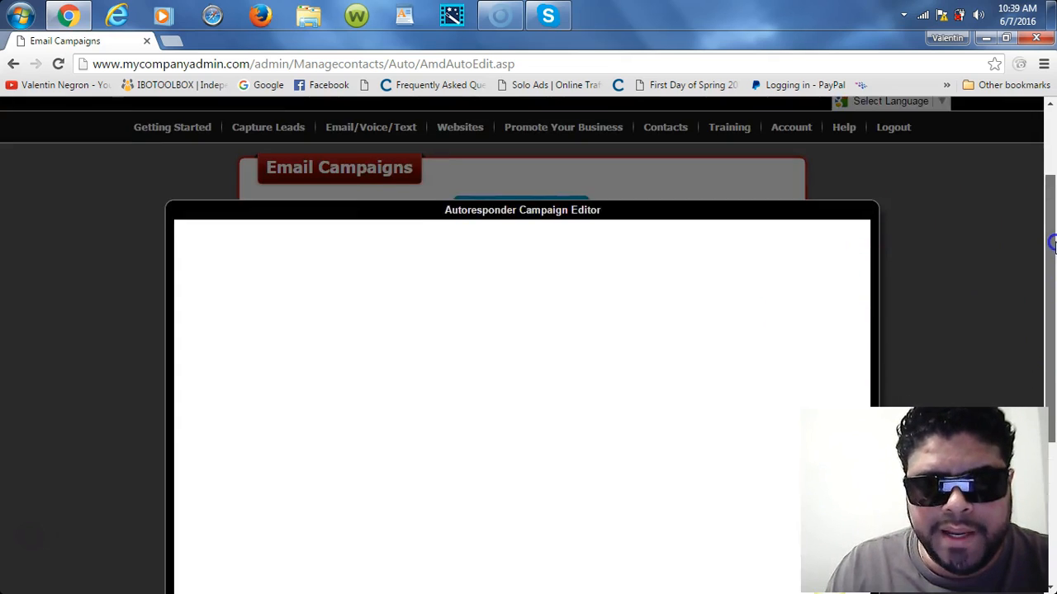
click(57, 63)
Step: Confirm the form resubmission so the Maximum Money Formula email list reloads
click(598, 186)
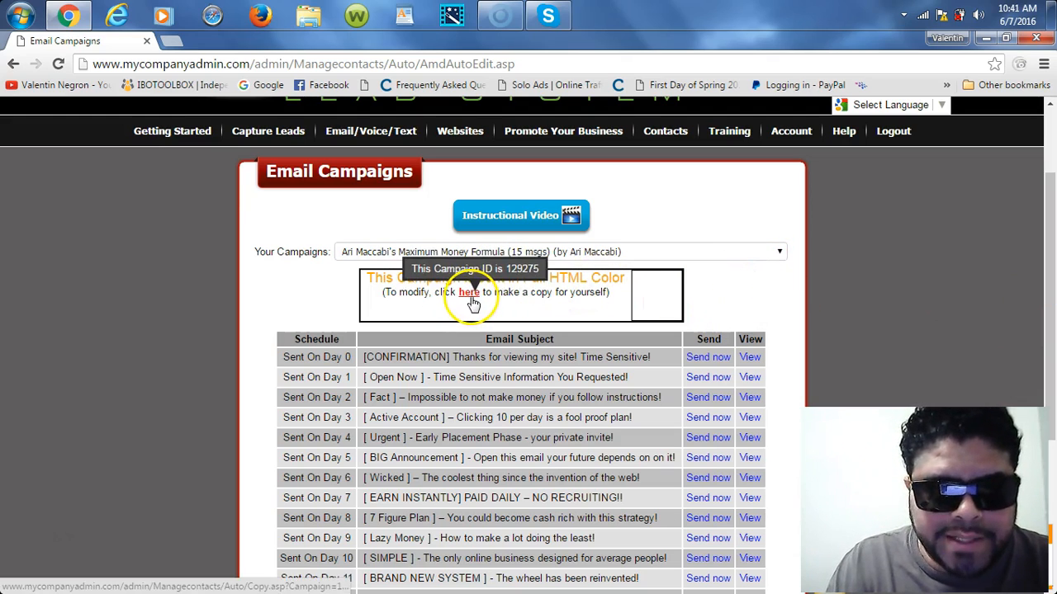
Step: Follow the 'click here to make a copy for yourself' link under the campaign's email list
drag(383, 294, 609, 294)
click(487, 309)
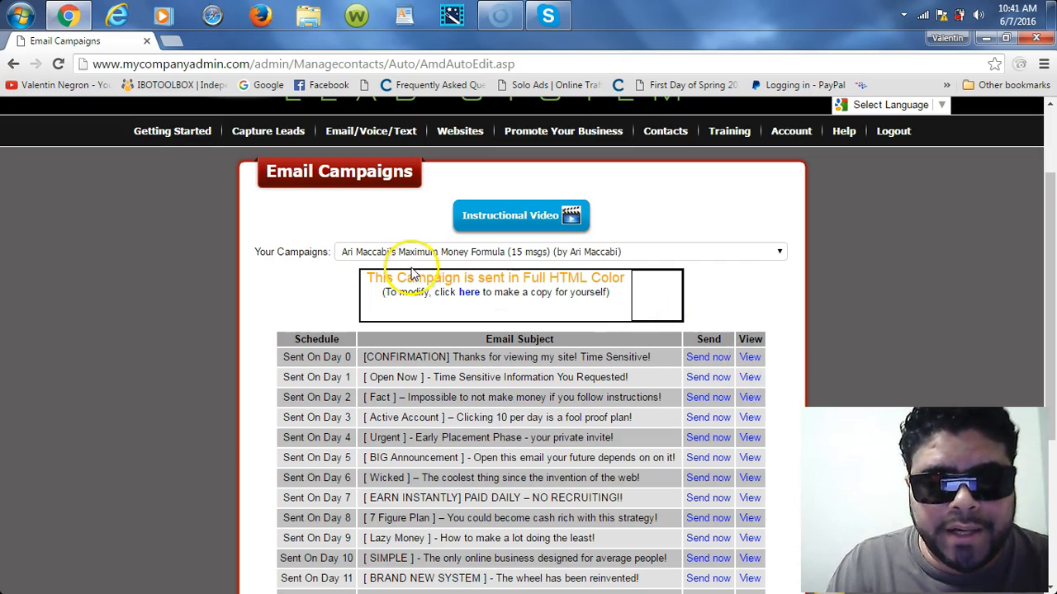
click(468, 296)
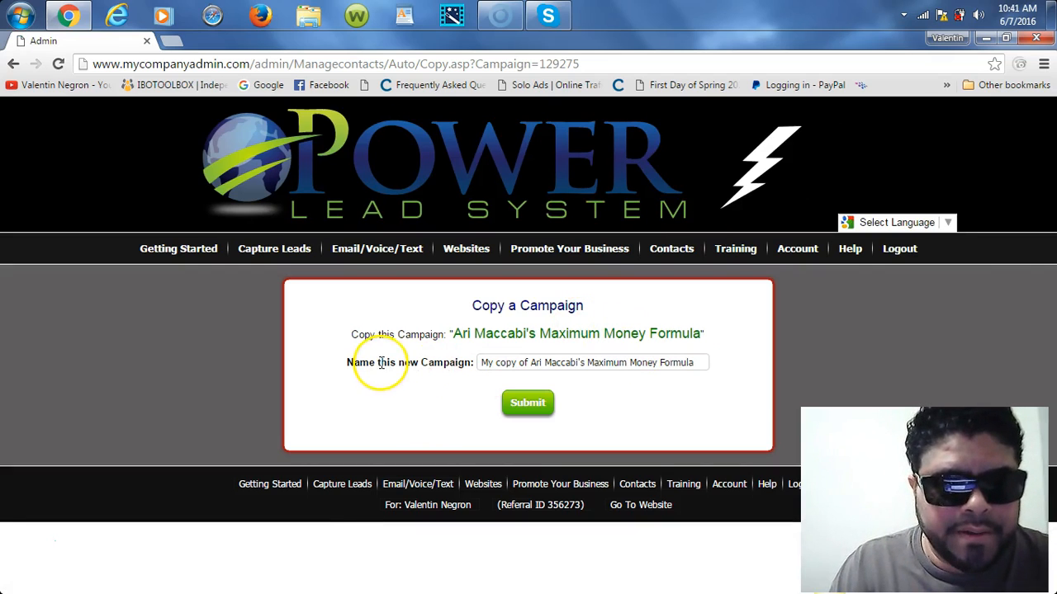
Step: Replace the suggested name with 'TEST BY ME ARI MAXIMUM' and submit the campaign copy
drag(483, 364, 539, 363)
click(479, 364)
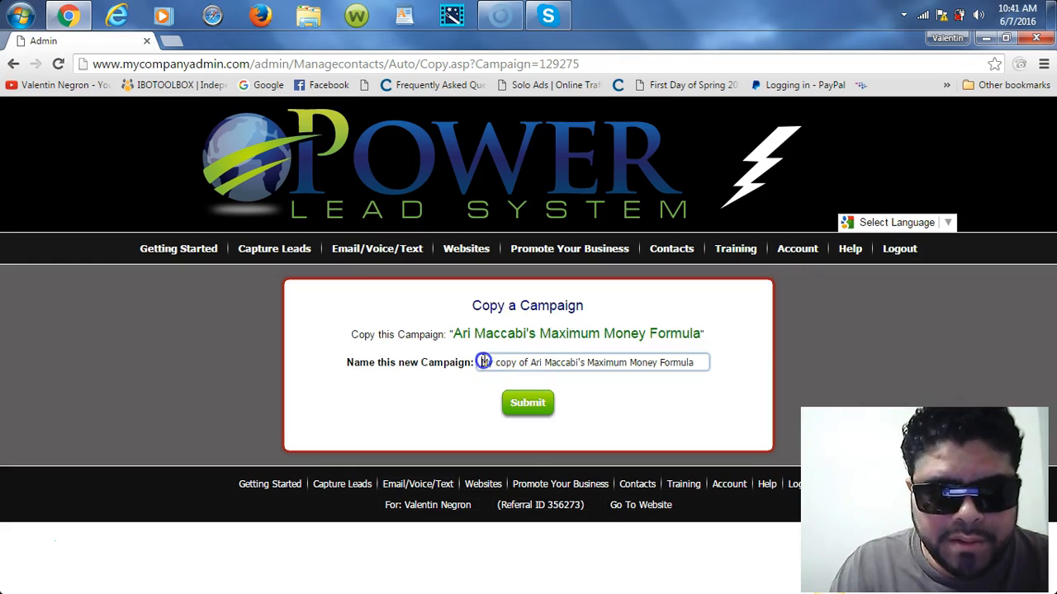
triple_click(484, 363)
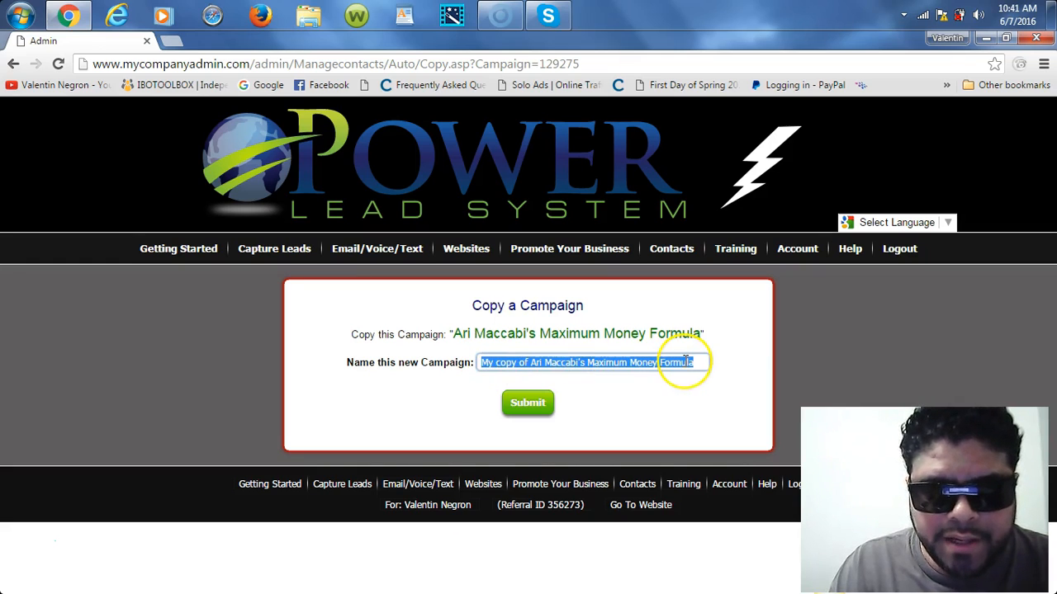
key(BackSpace)
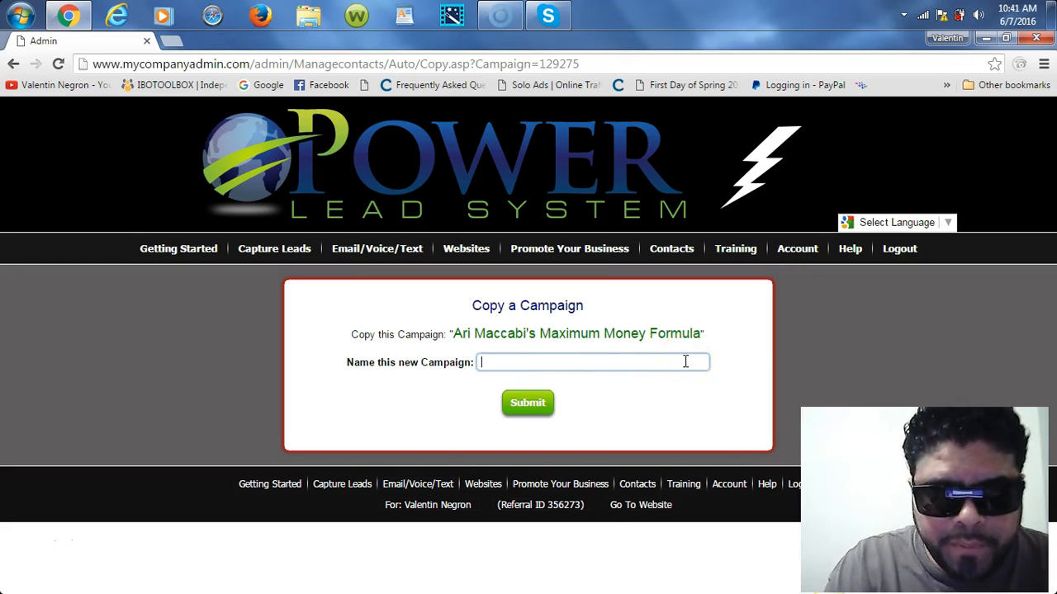
click(605, 367)
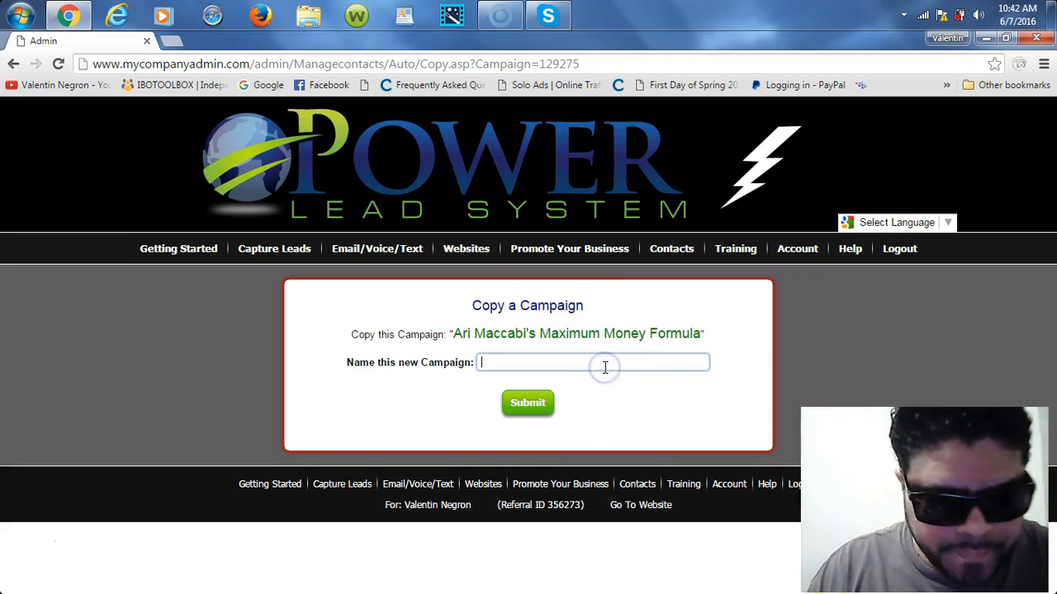
text(T)
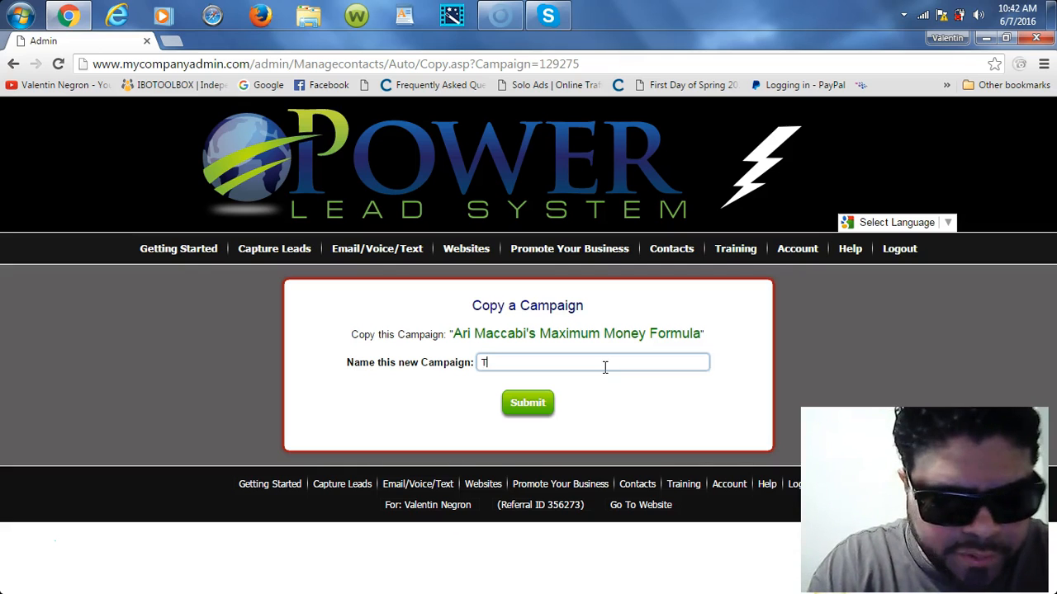
text(EST BY )
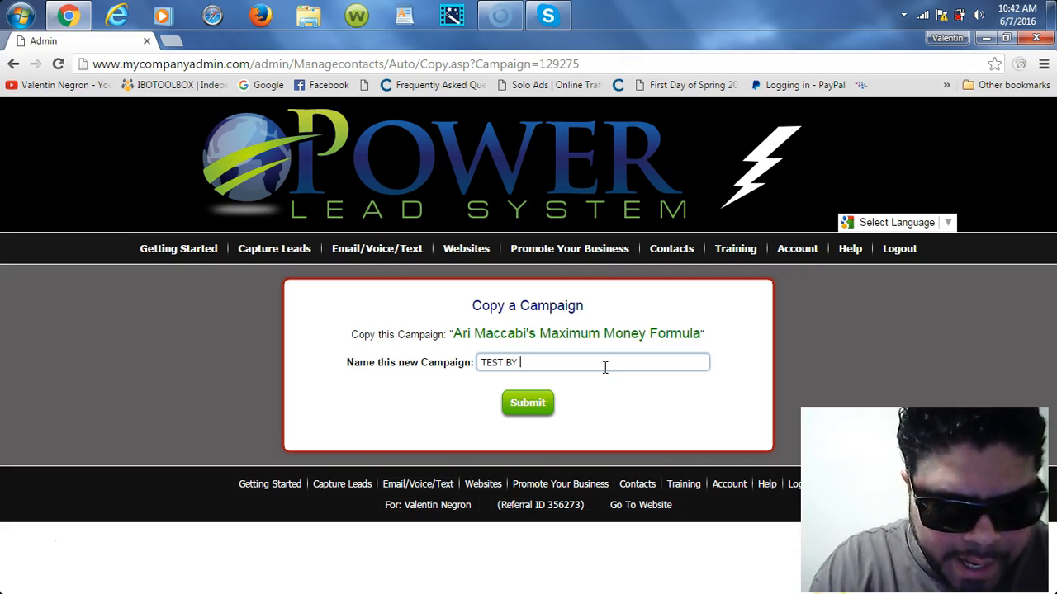
text(ME ARI )
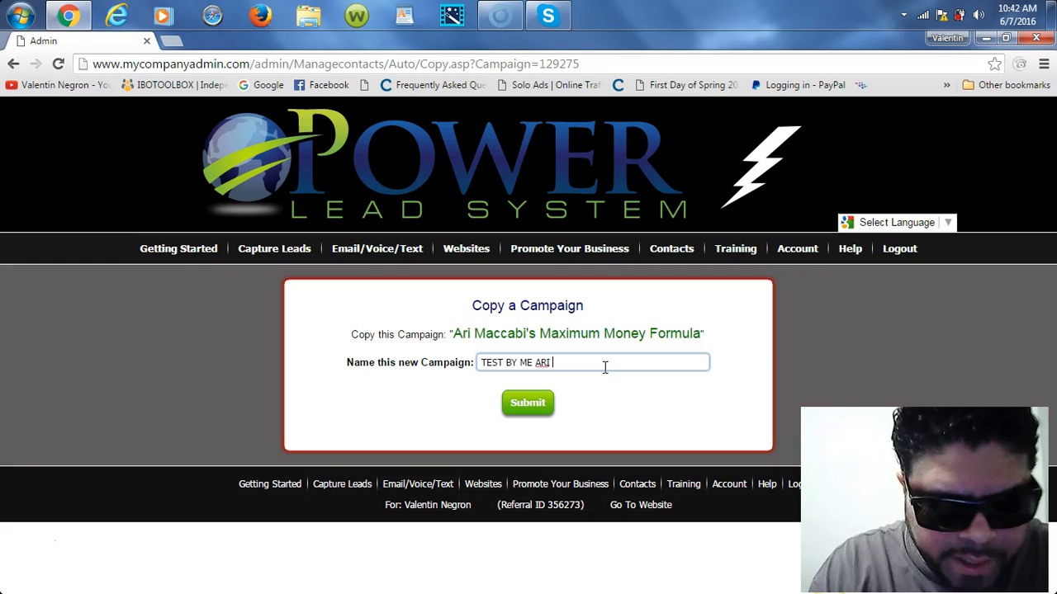
text(MAXIN)
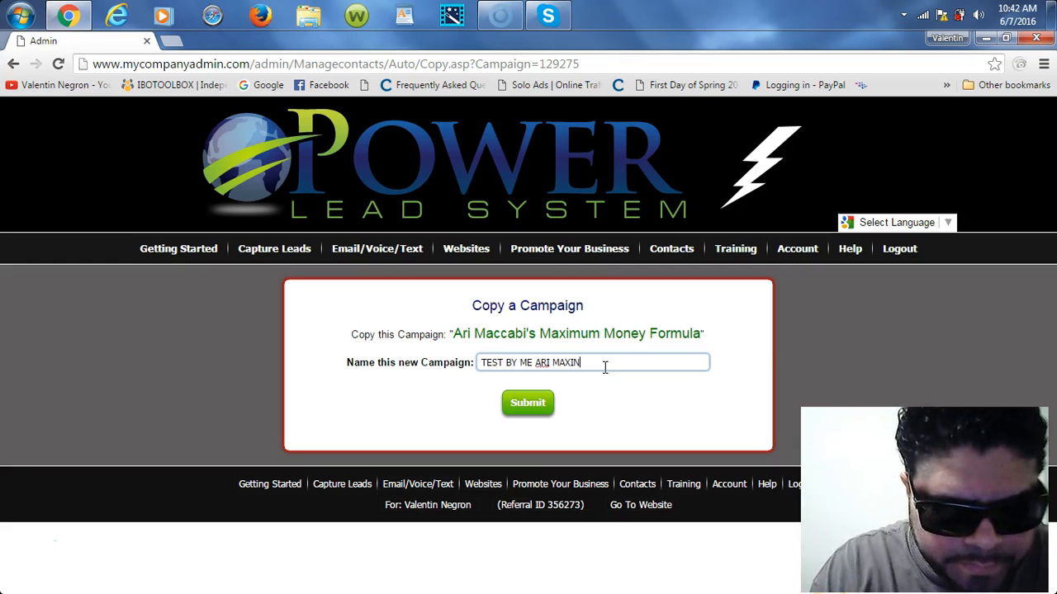
key(BackSpace)
text(MUM)
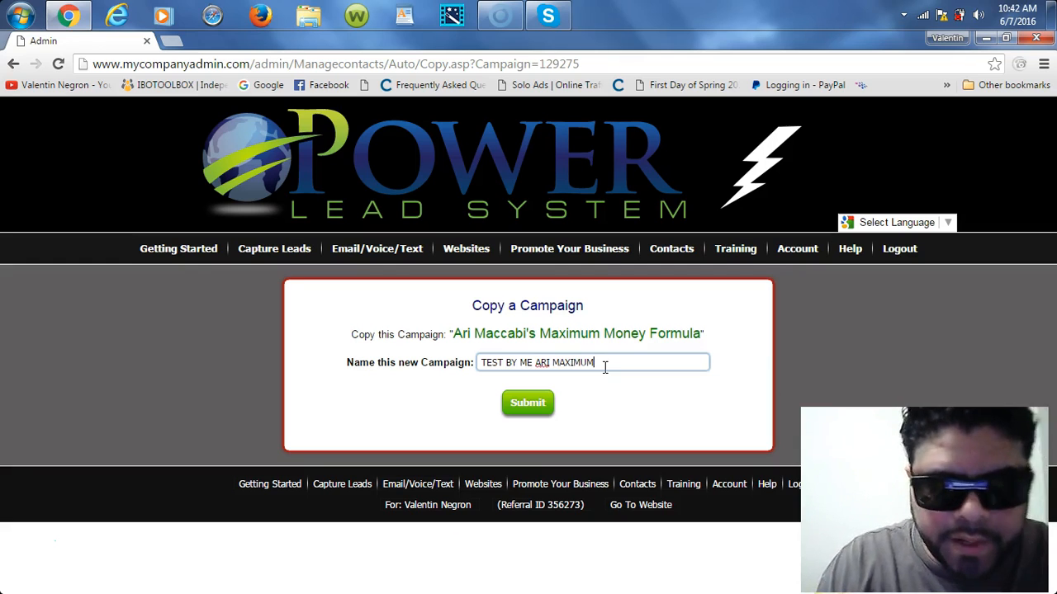
click(520, 406)
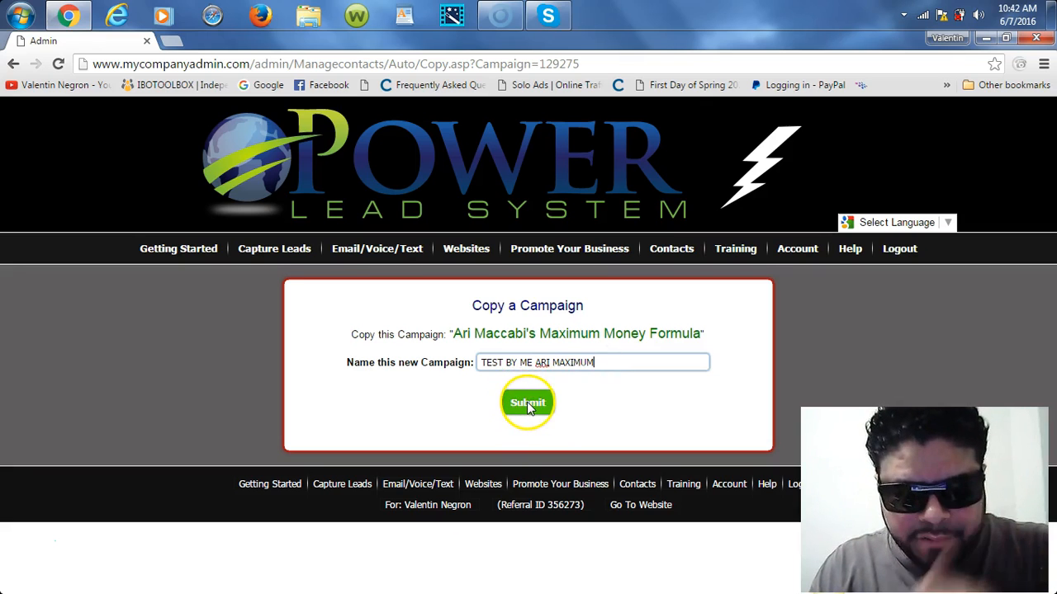
click(527, 406)
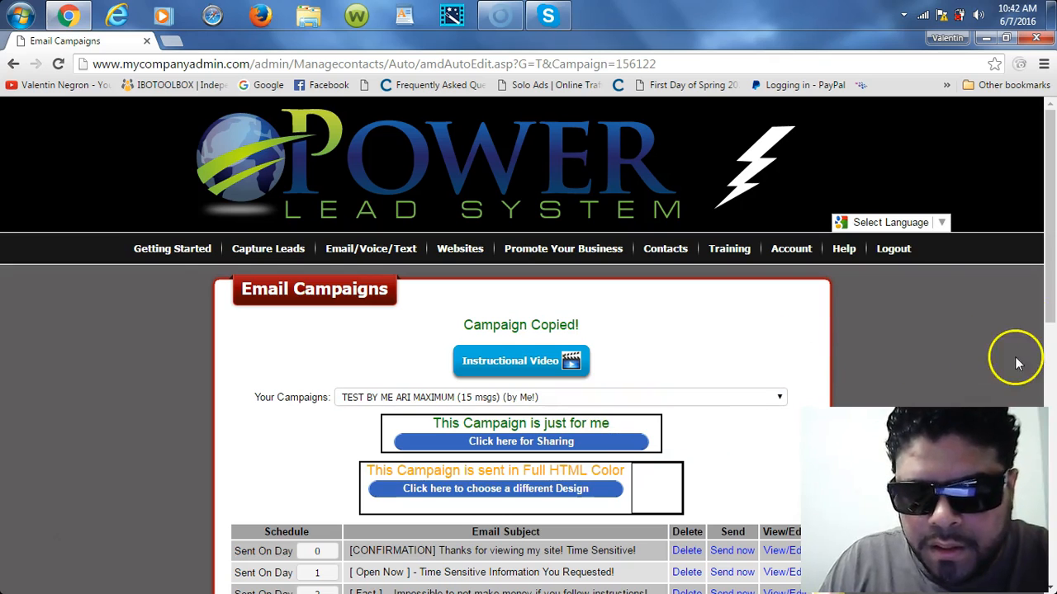
Step: Scroll the copied campaign's list and inspect the Day 0 send-day date picker
drag(1050, 196, 1052, 296)
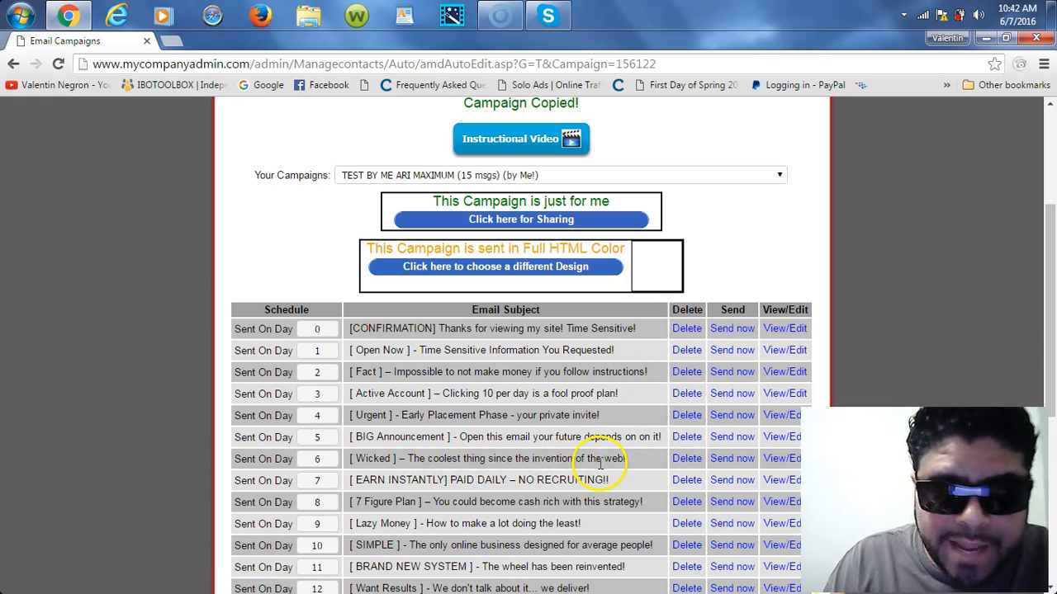
drag(1049, 302, 1052, 357)
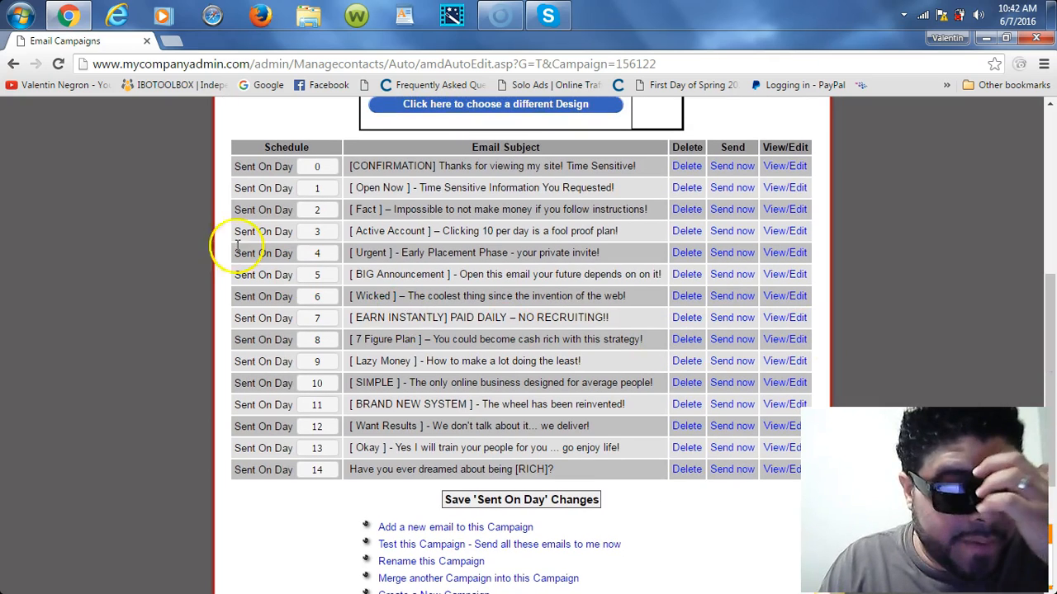
double_click(316, 166)
click(315, 166)
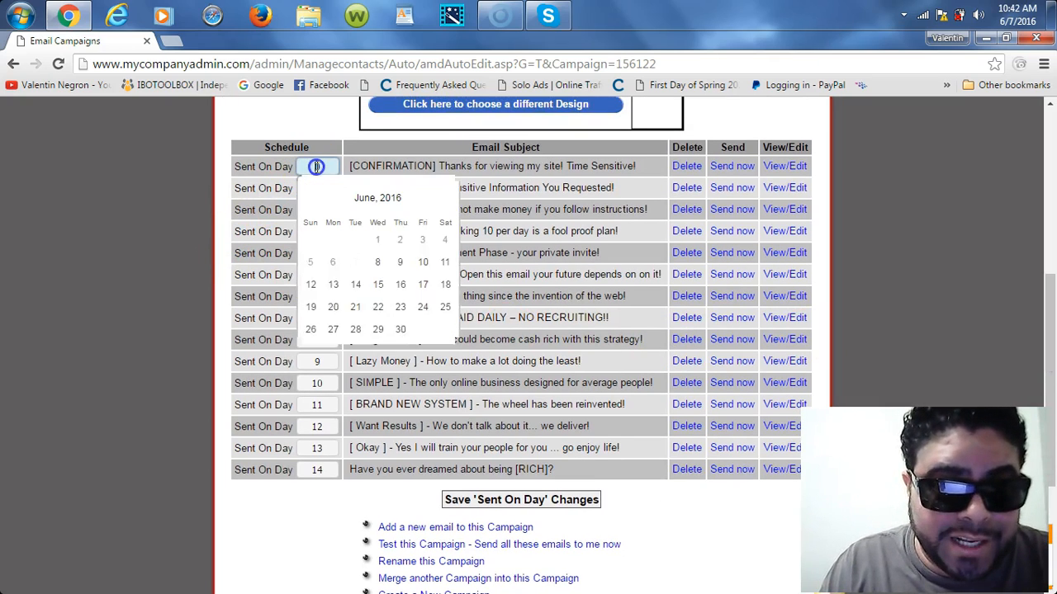
click(213, 183)
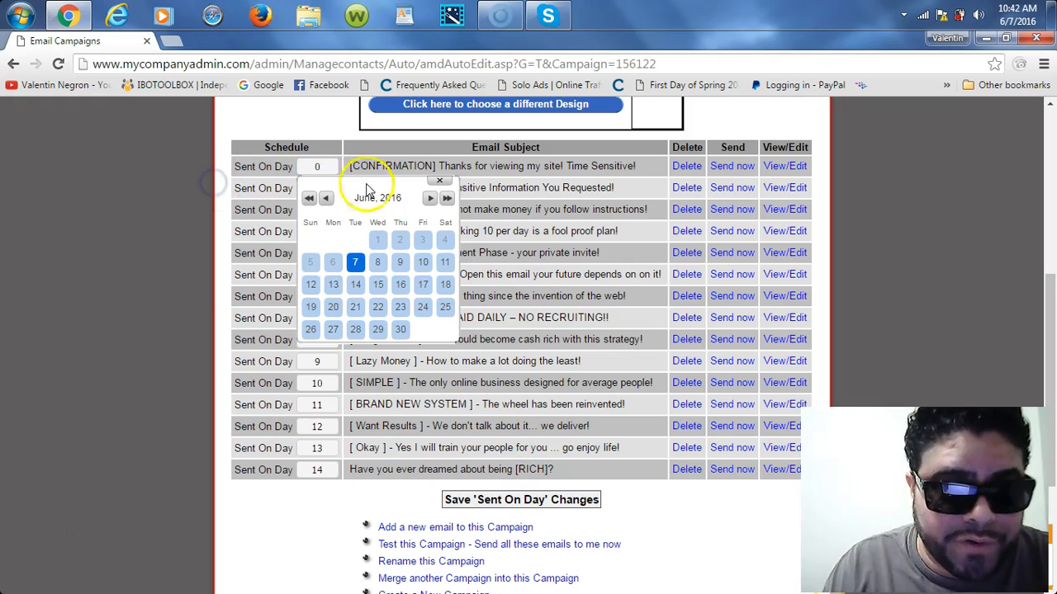
click(440, 182)
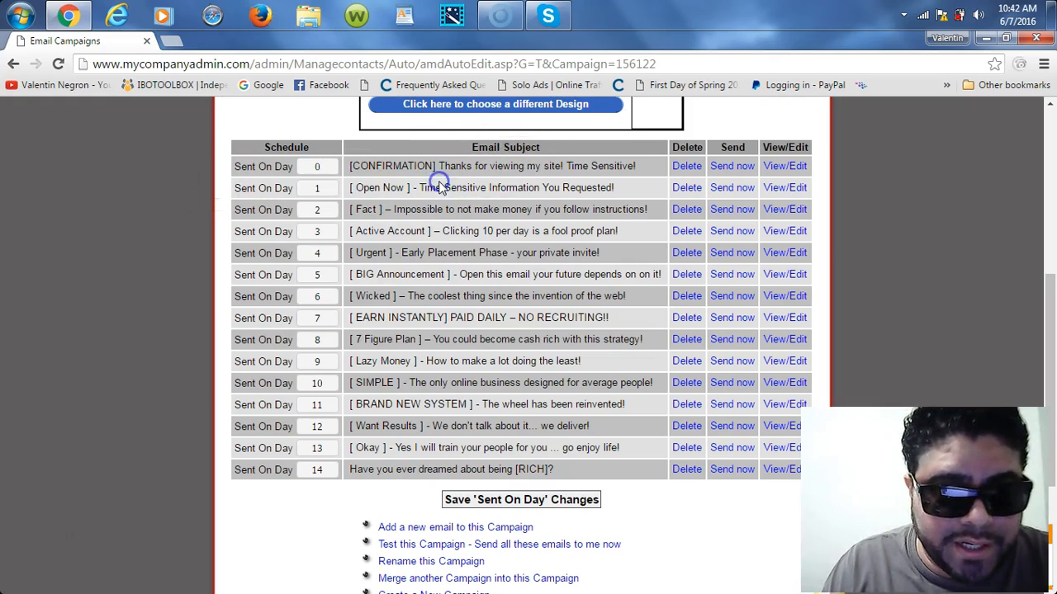
Step: Check the Day 0–3 send-day fields, then open the Day 5 BIG Announcement email
click(316, 166)
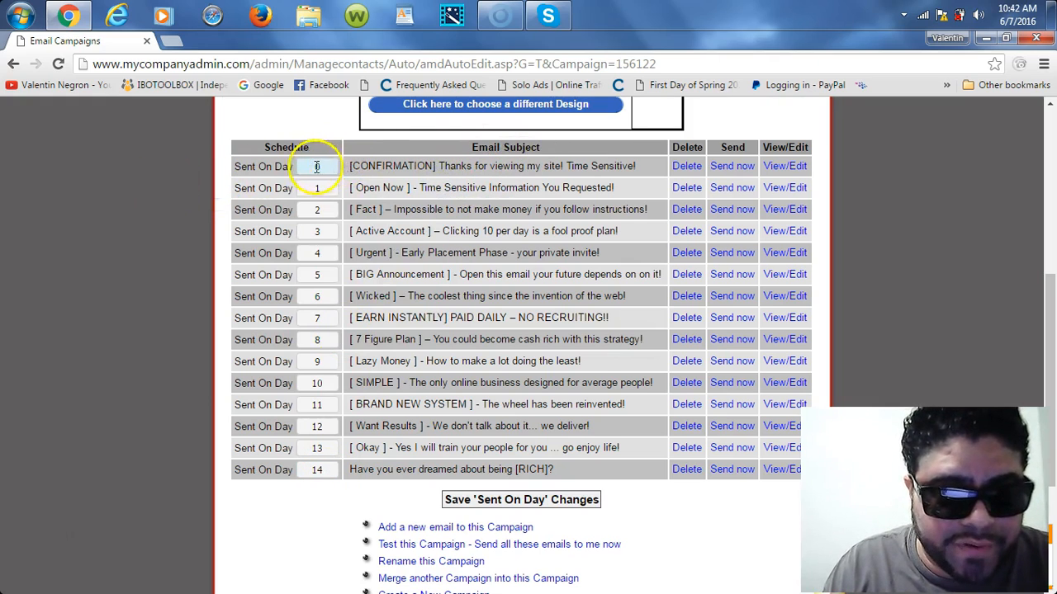
click(322, 188)
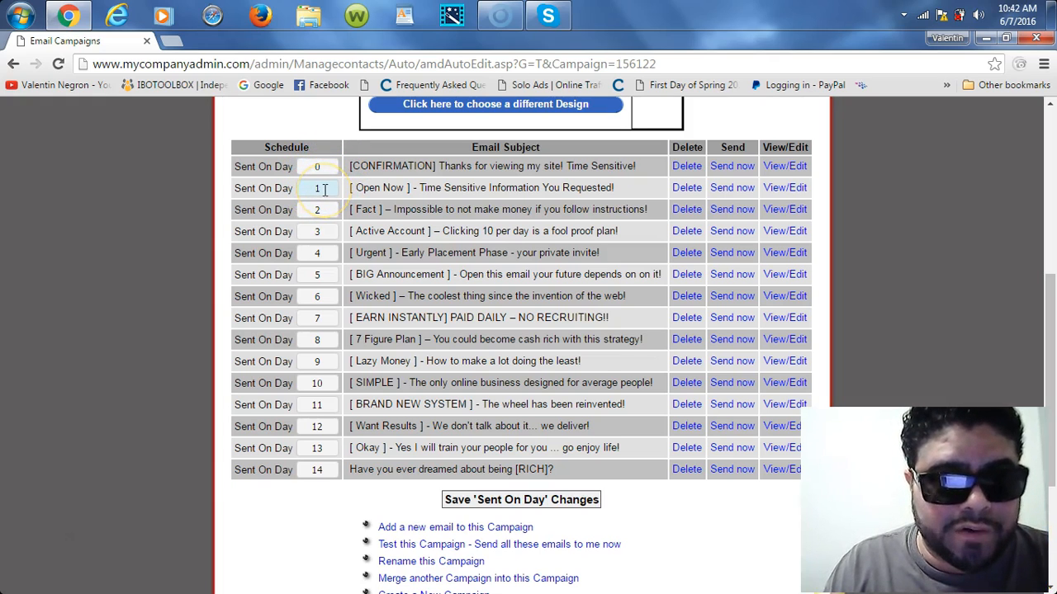
click(313, 210)
click(309, 227)
click(312, 233)
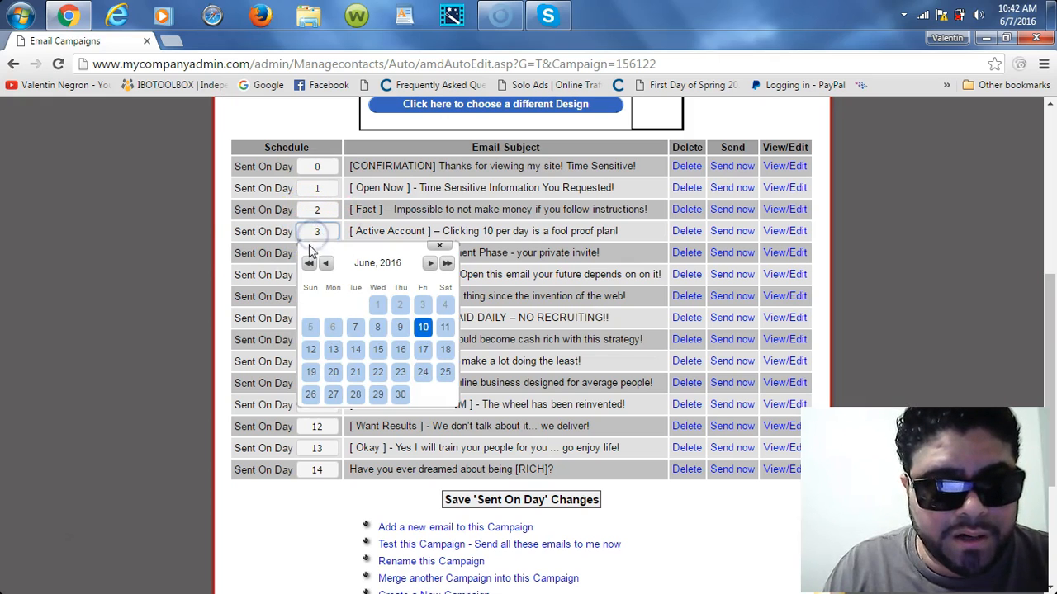
click(156, 235)
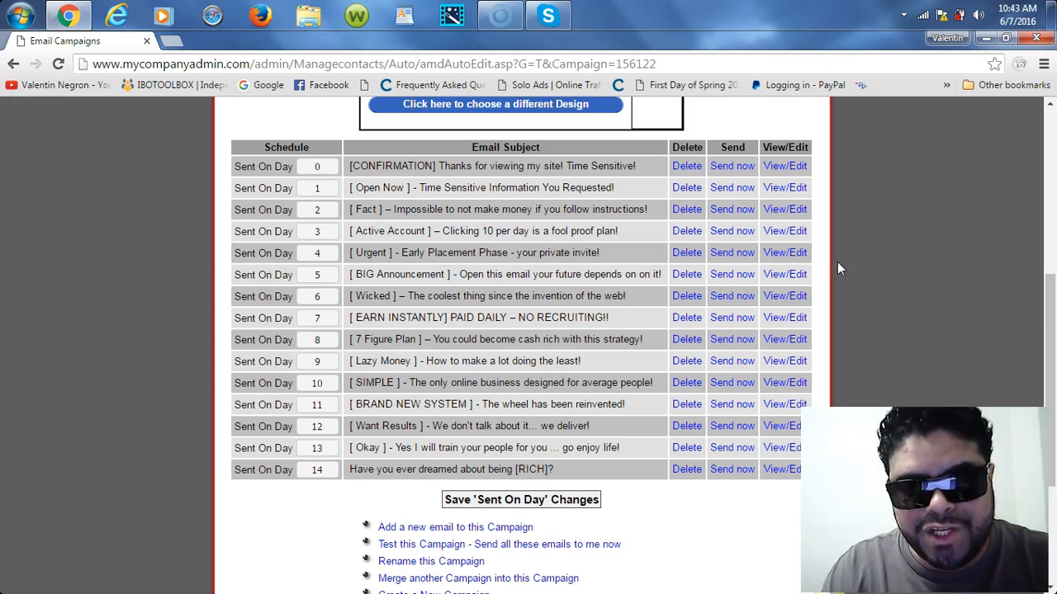
click(784, 274)
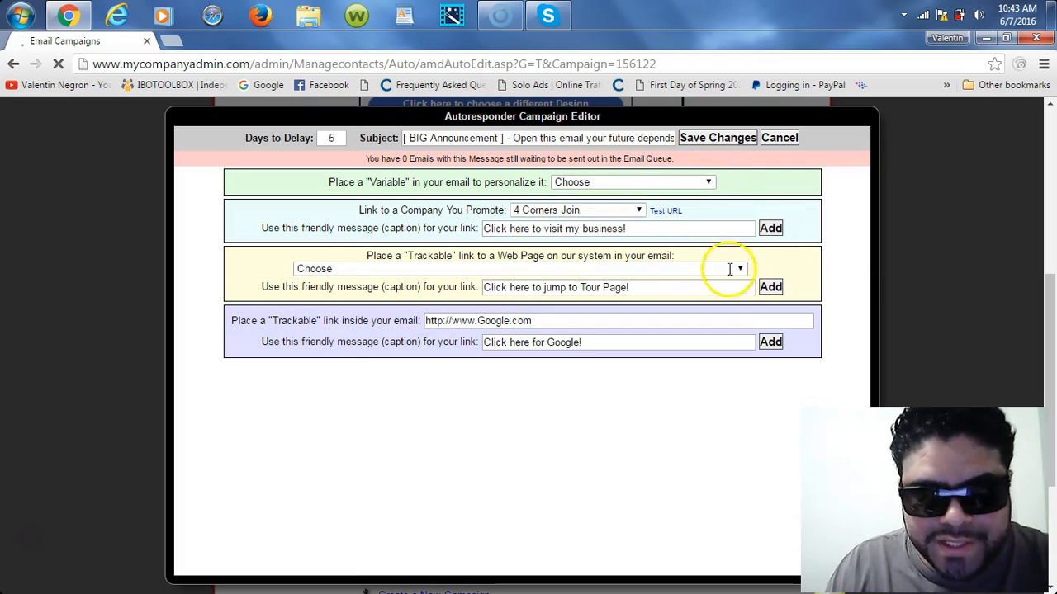
Step: Scroll through the Day 5 email body and close it without saving
mouse_move(863, 255)
mouse_down()
mouse_move(877, 372)
mouse_move(870, 256)
mouse_up()
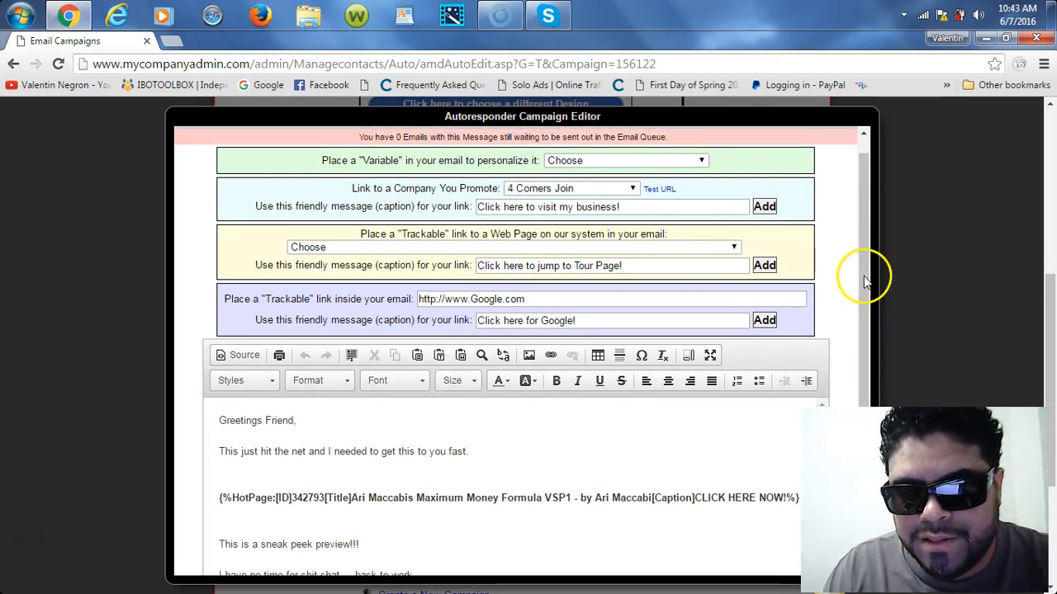
scroll(873, 271, up, 1)
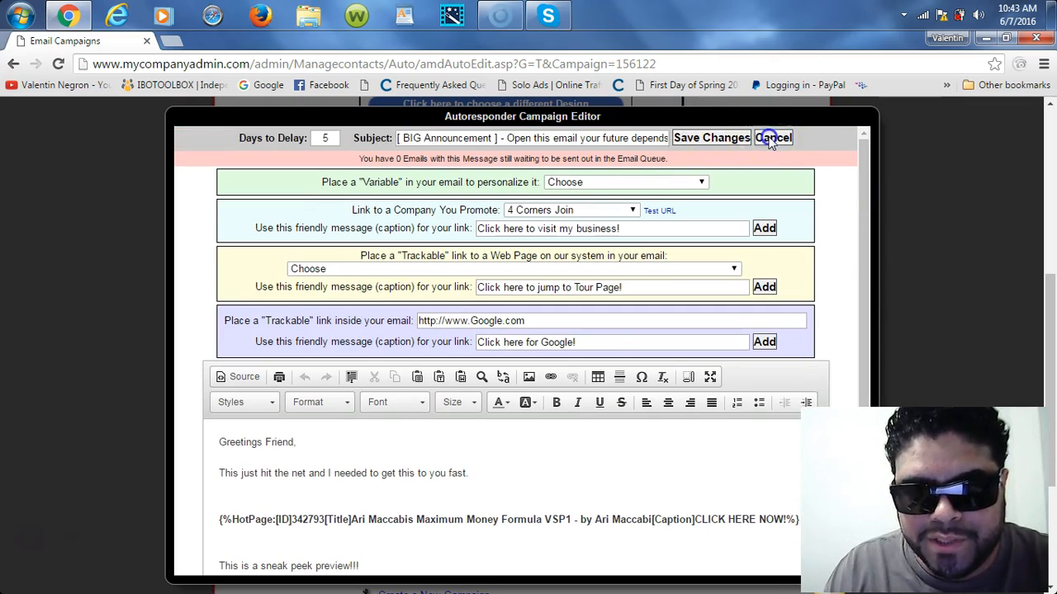
click(771, 138)
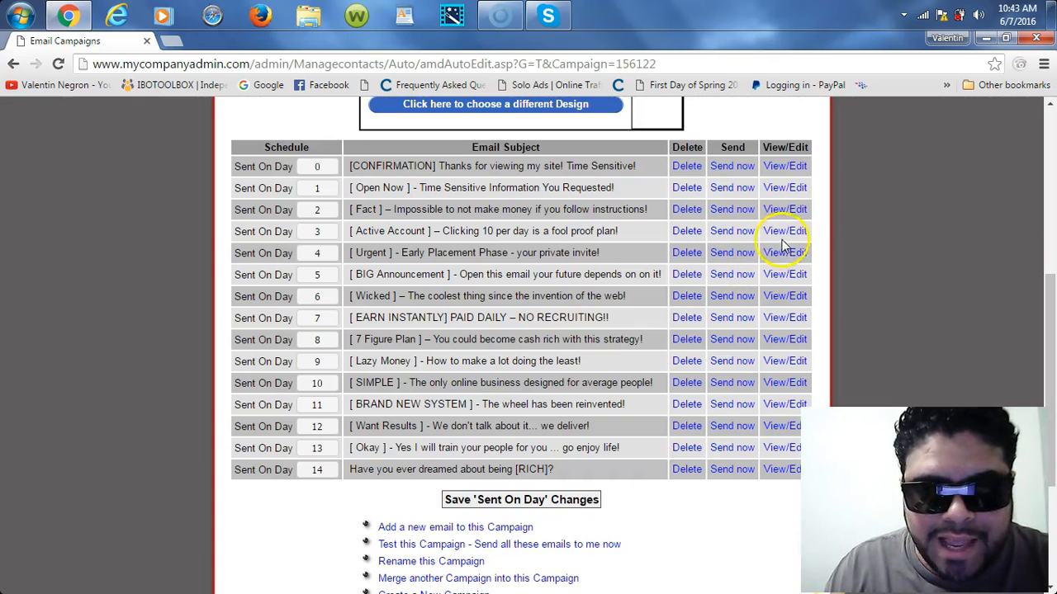
Step: Open the Day 2 email, inspect its Facebook group HotLink line, and cancel without saving
click(785, 209)
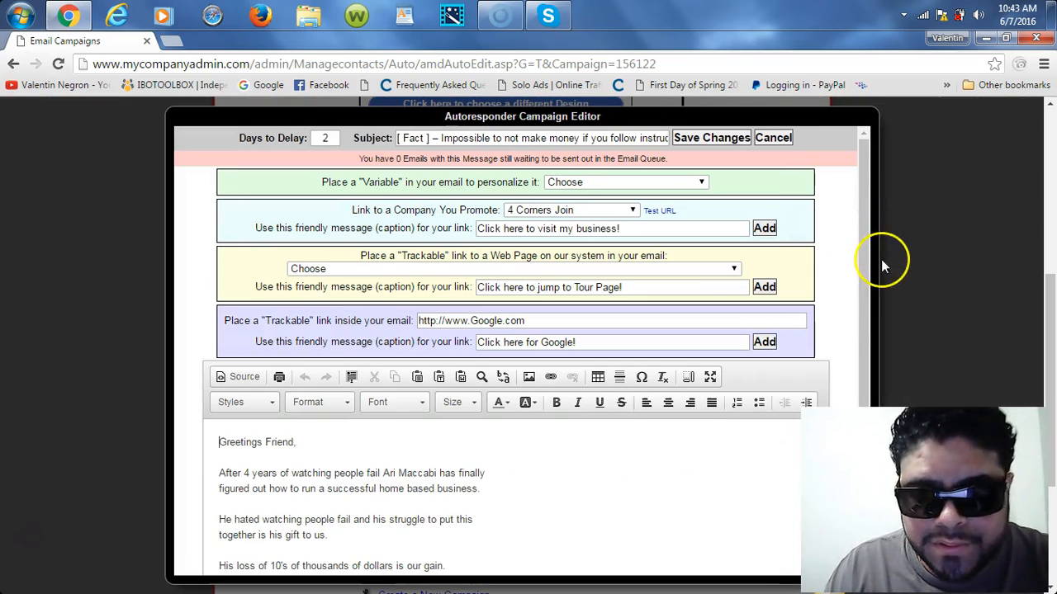
drag(869, 241, 858, 405)
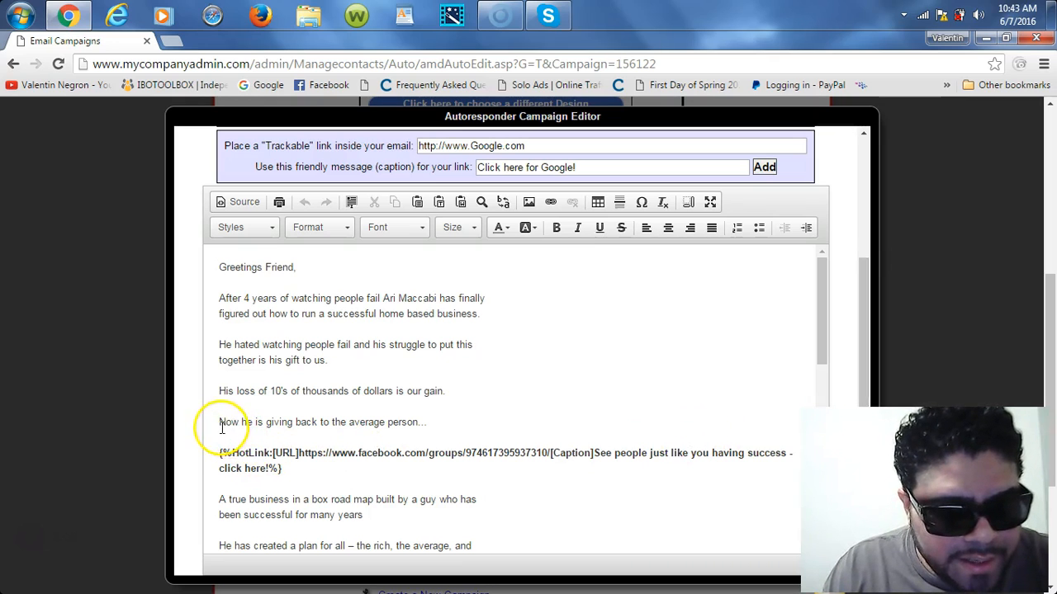
drag(268, 426, 289, 428)
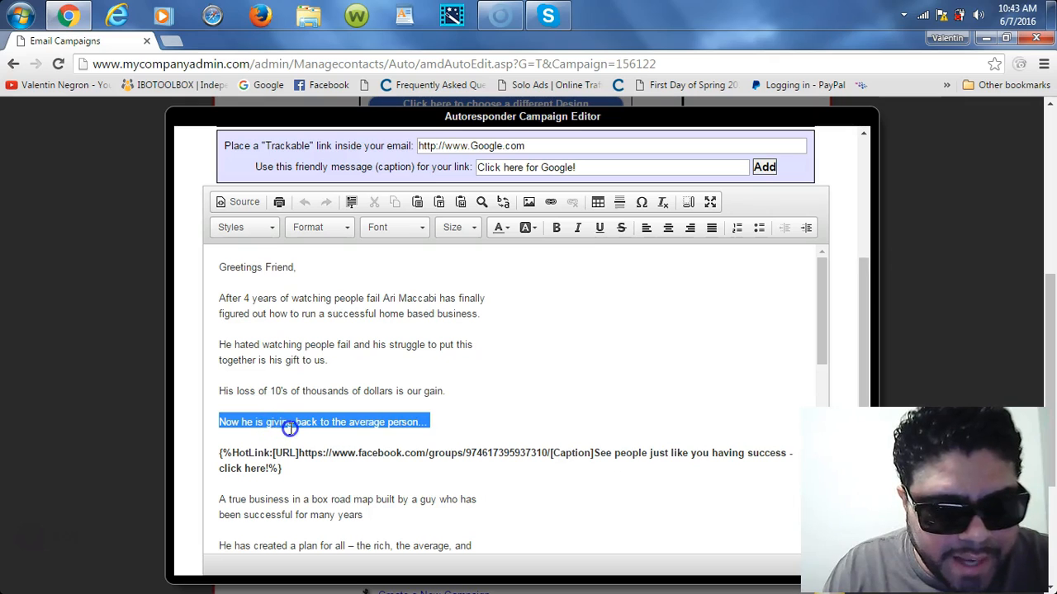
click(367, 429)
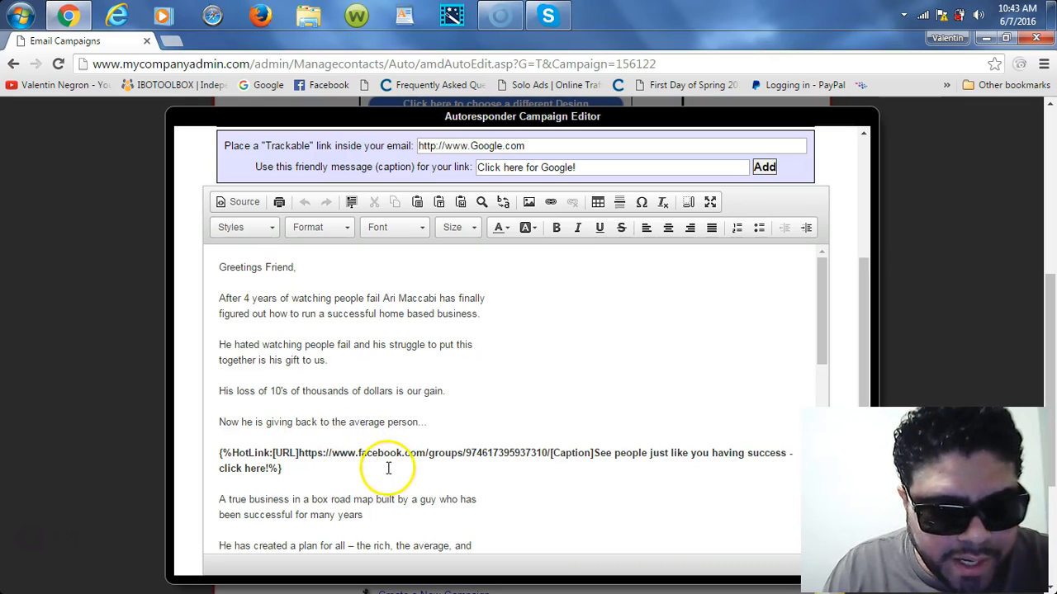
drag(219, 455, 433, 466)
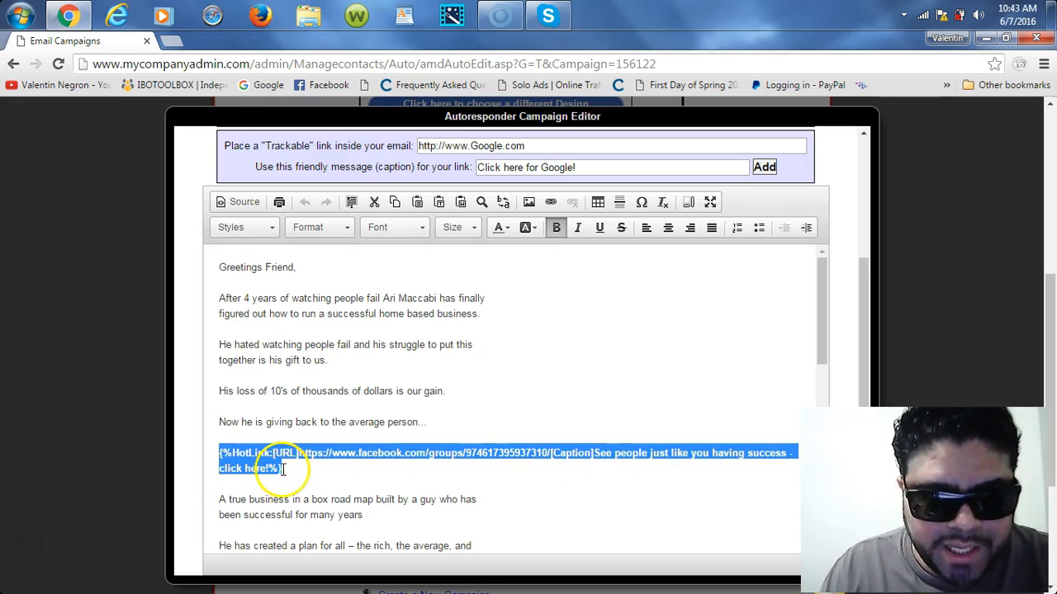
click(453, 507)
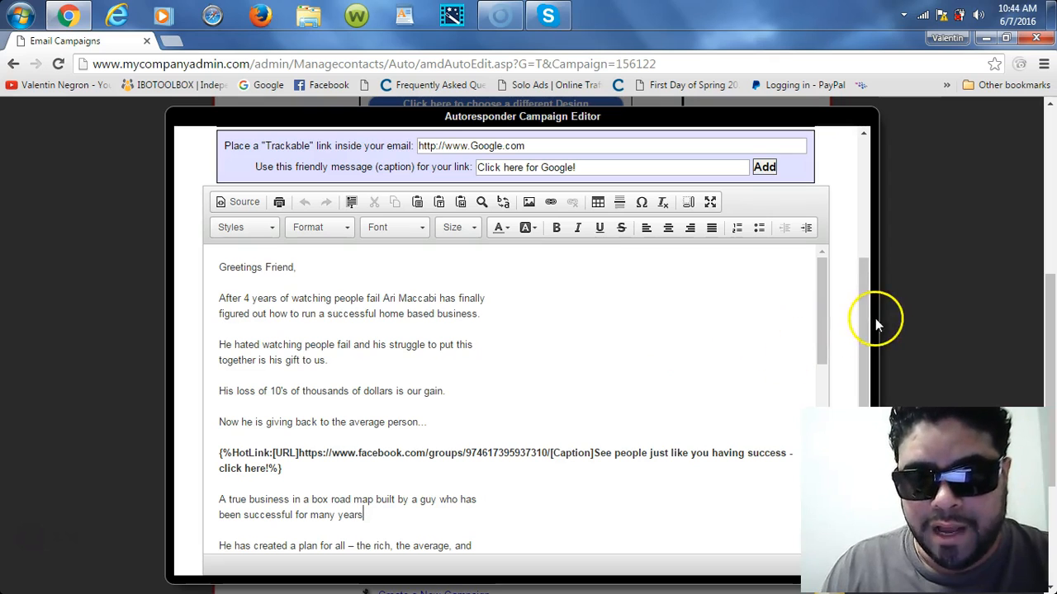
drag(865, 271, 861, 175)
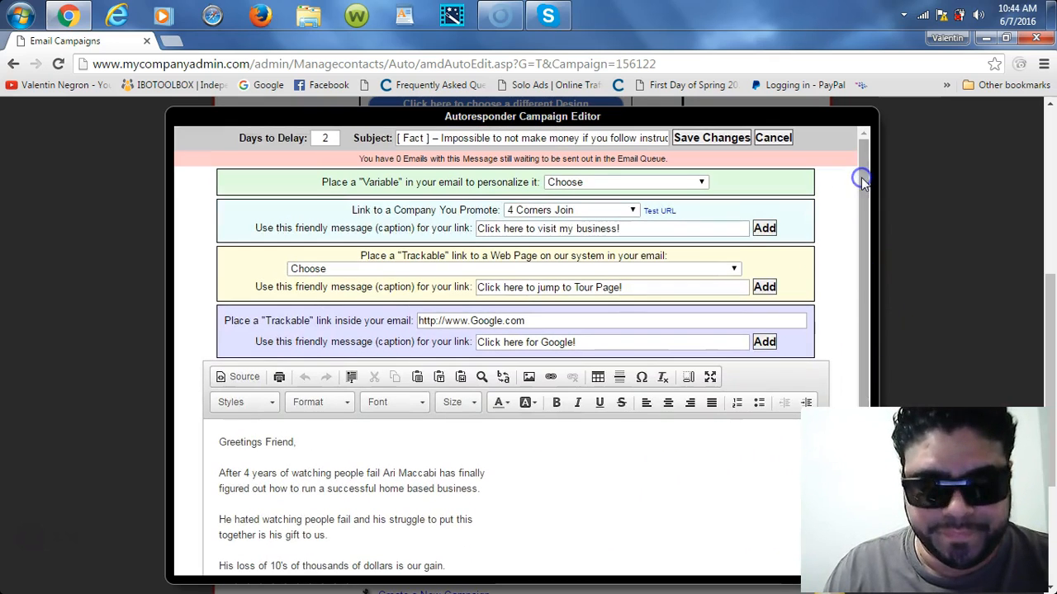
click(765, 139)
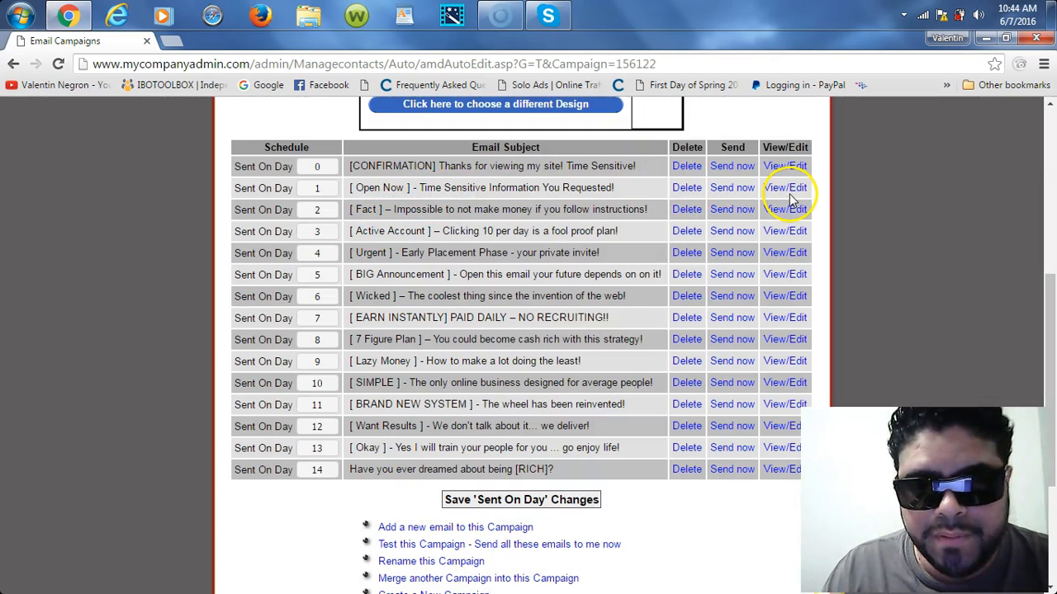
Step: Open the Day 1 'Open Now' email, scroll its body, and cancel
click(789, 192)
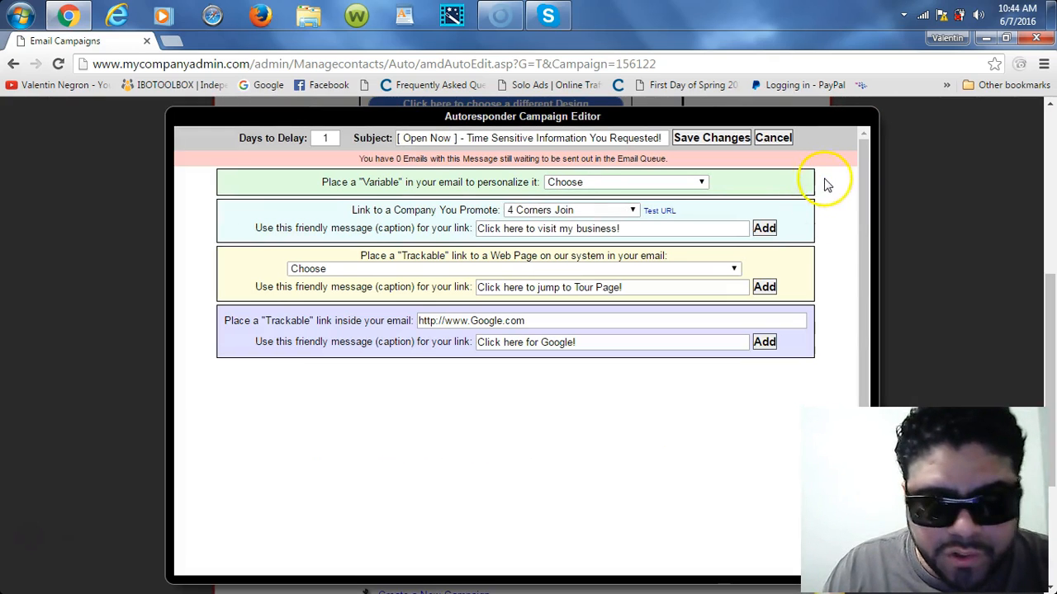
drag(862, 215, 863, 180)
click(773, 139)
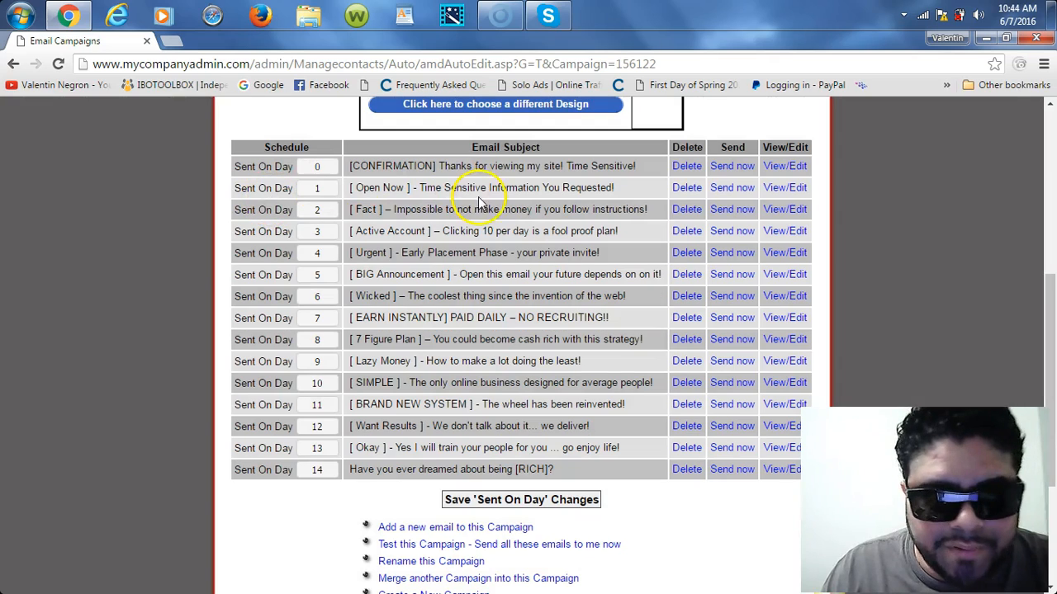
Step: Send the Day 1 email immediately and load the mail account in a new tab
click(728, 191)
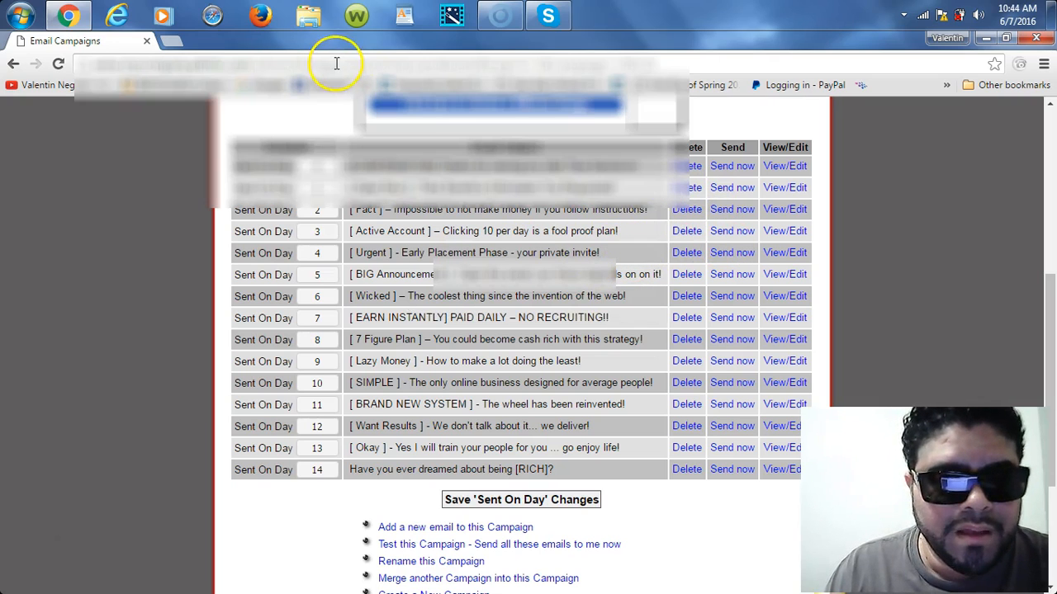
click(170, 42)
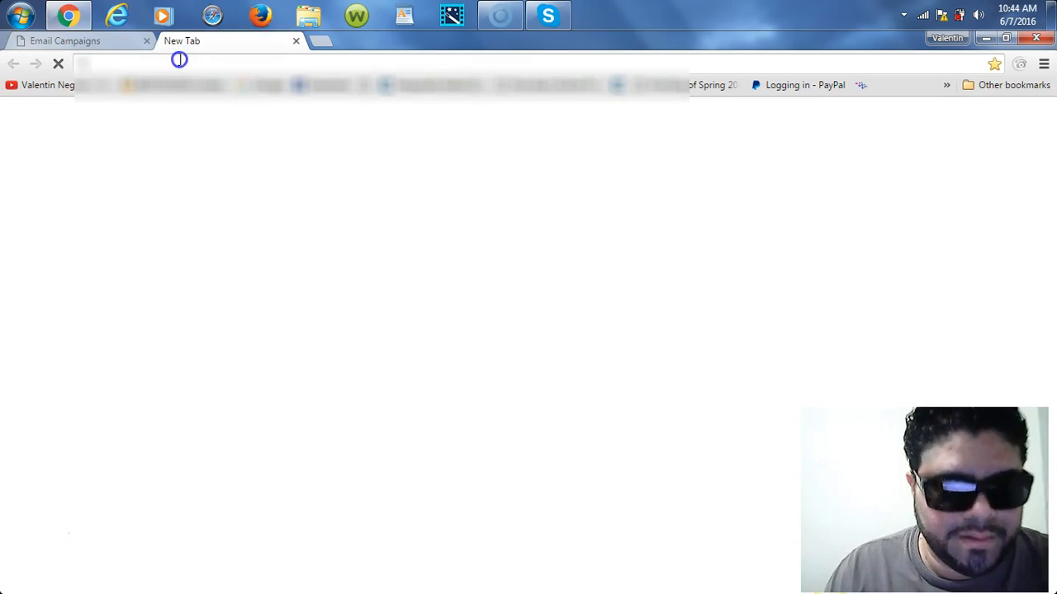
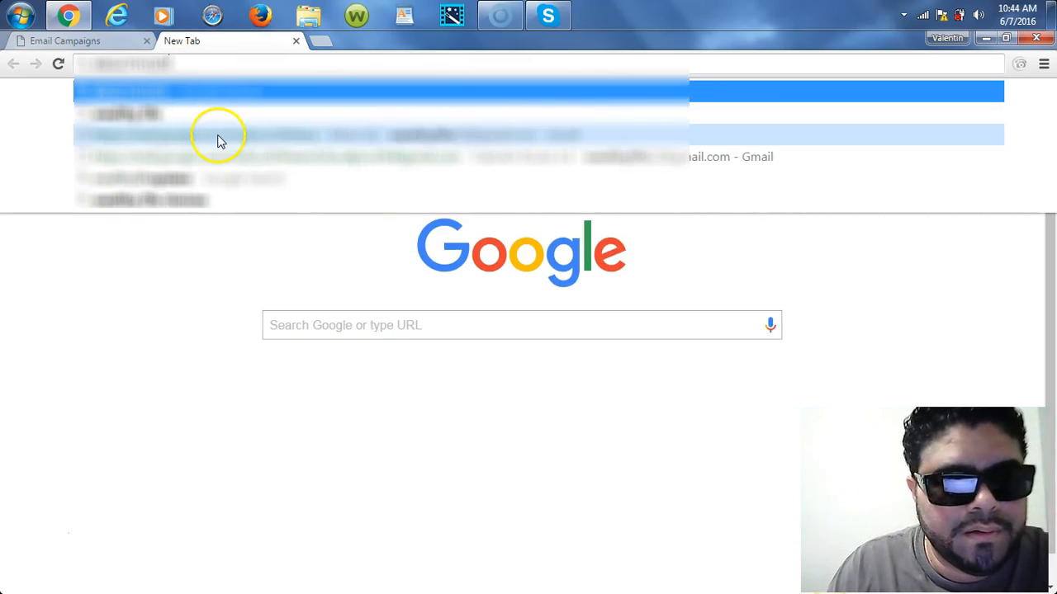
click(217, 136)
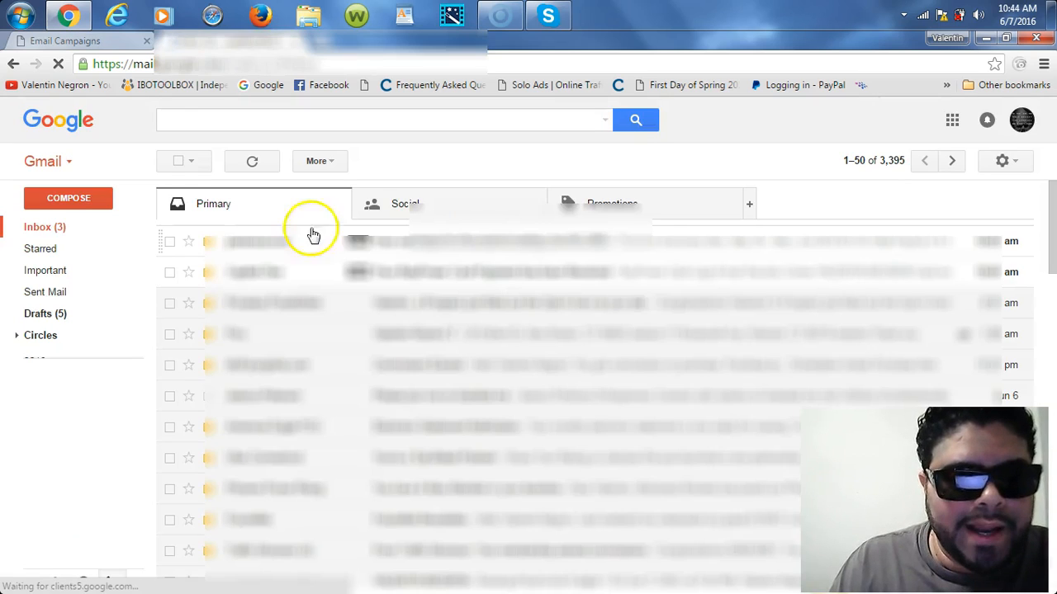
Step: Open the newest '[ Open Now ]' test email from the Gmail inbox
click(379, 295)
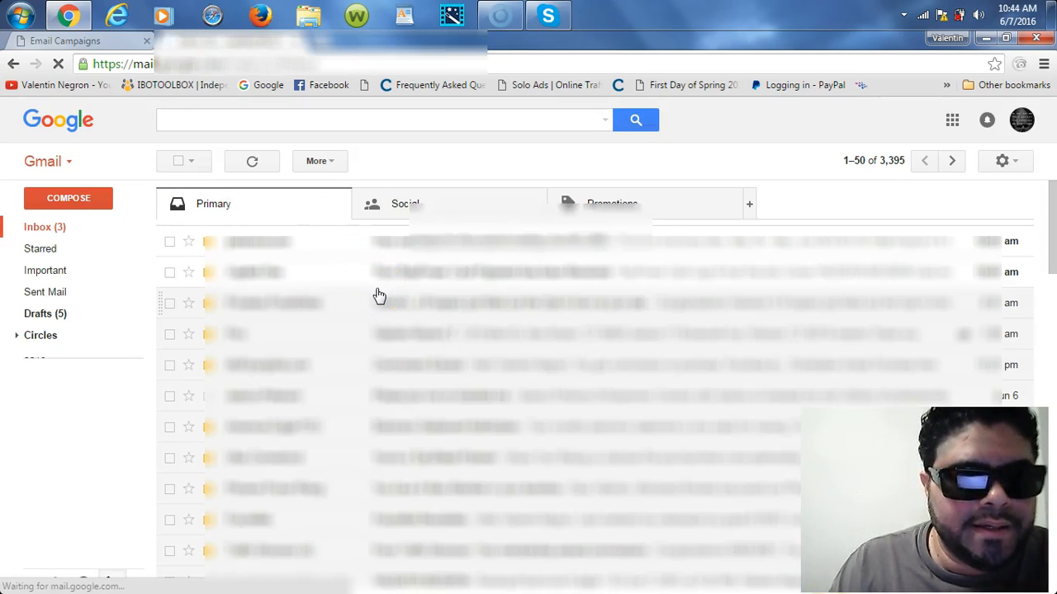
click(64, 229)
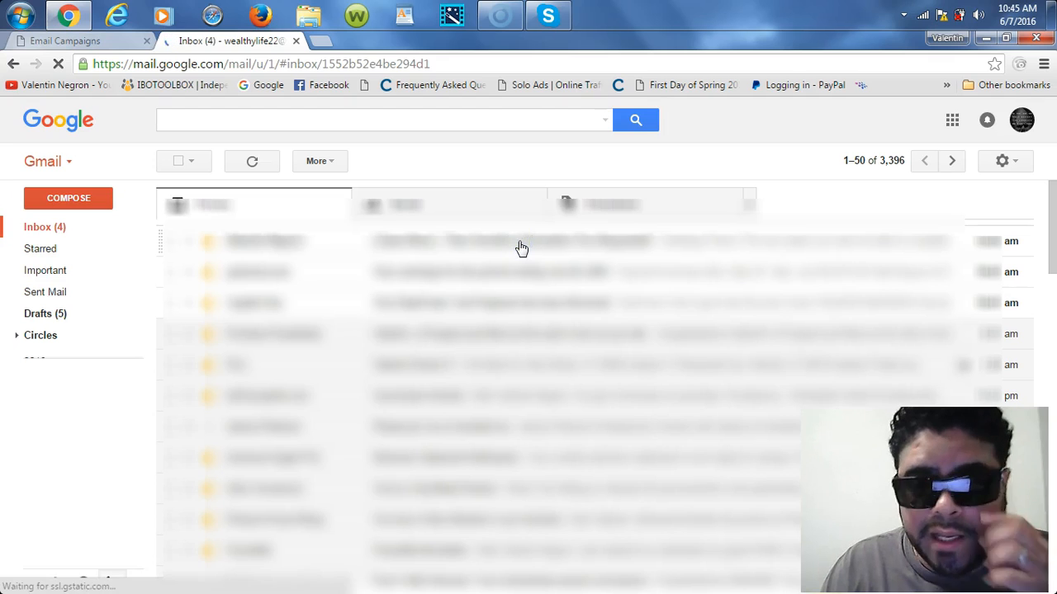
click(521, 248)
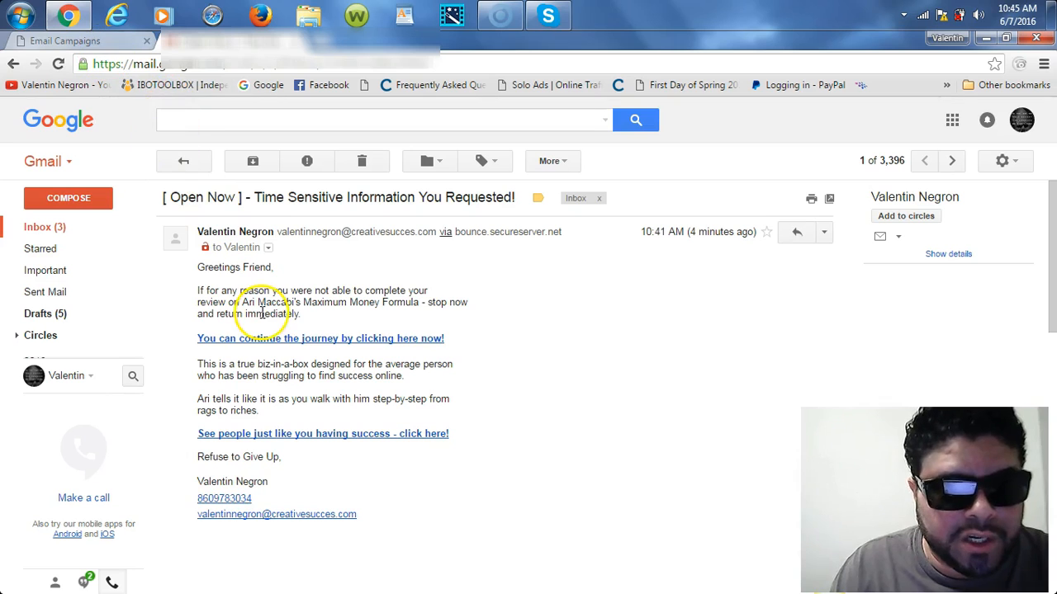
click(368, 435)
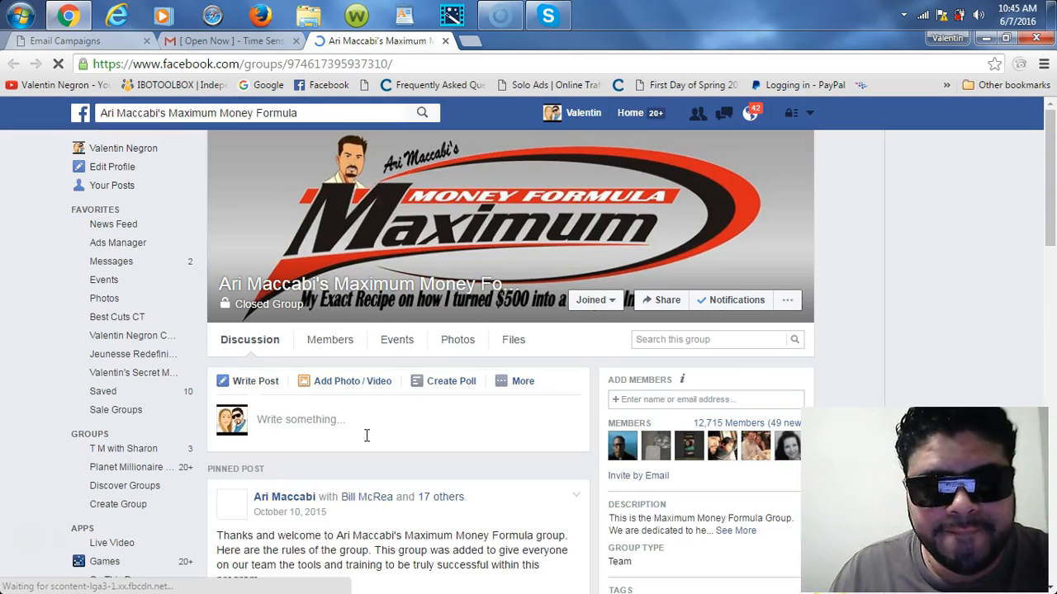
click(336, 116)
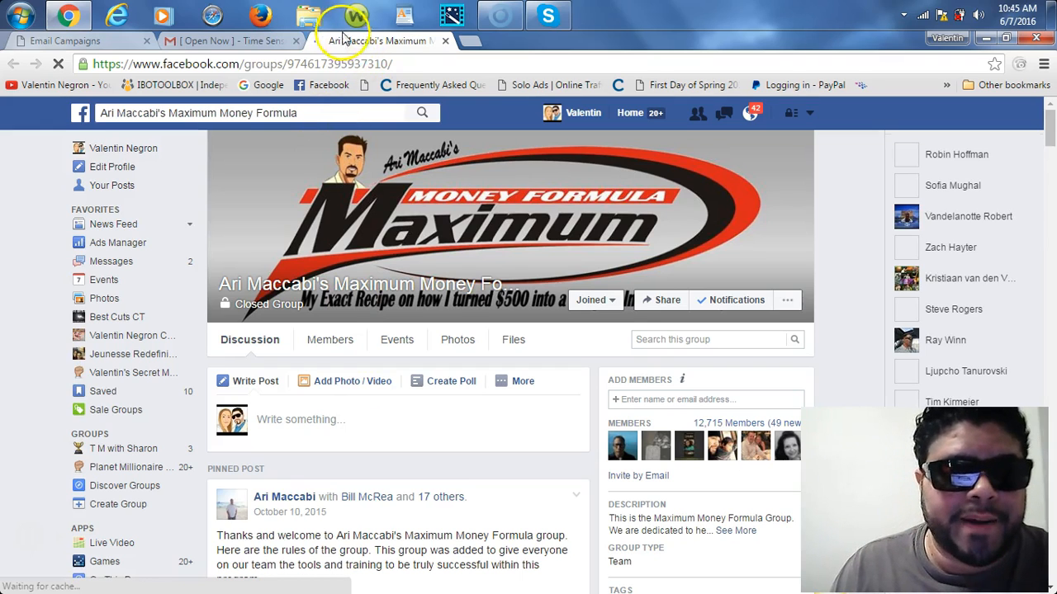
click(445, 42)
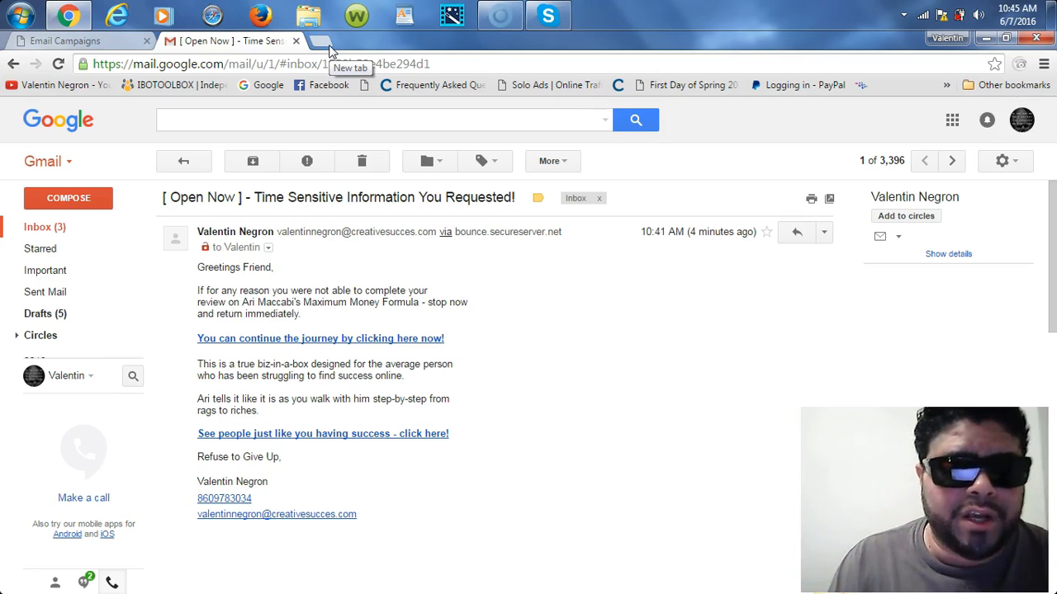
Step: Reopen the Open Now email and replace the author's name before 'Maximum Money Formula' in the review line
click(93, 41)
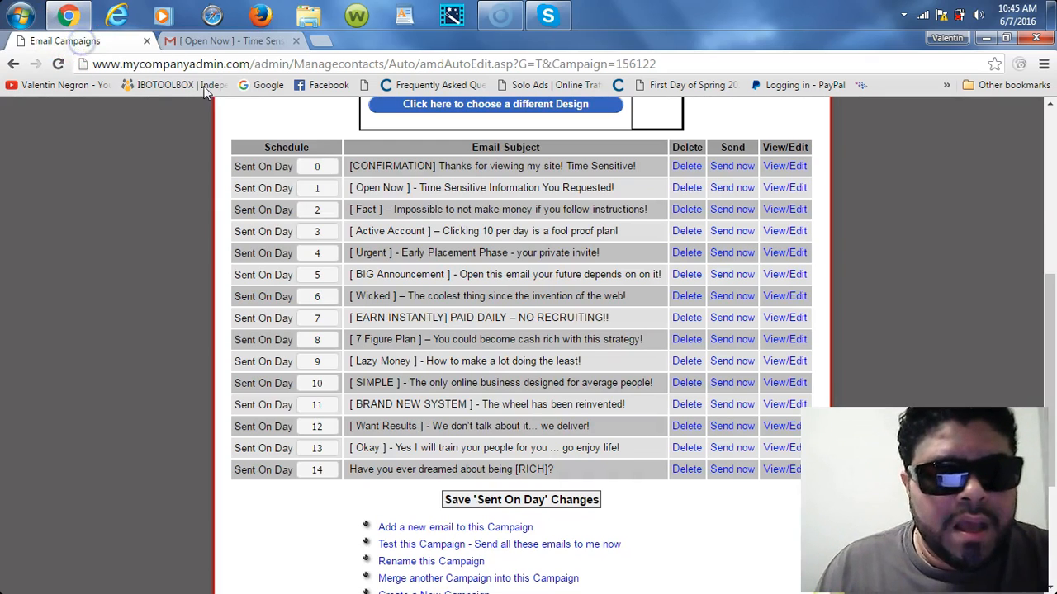
click(794, 191)
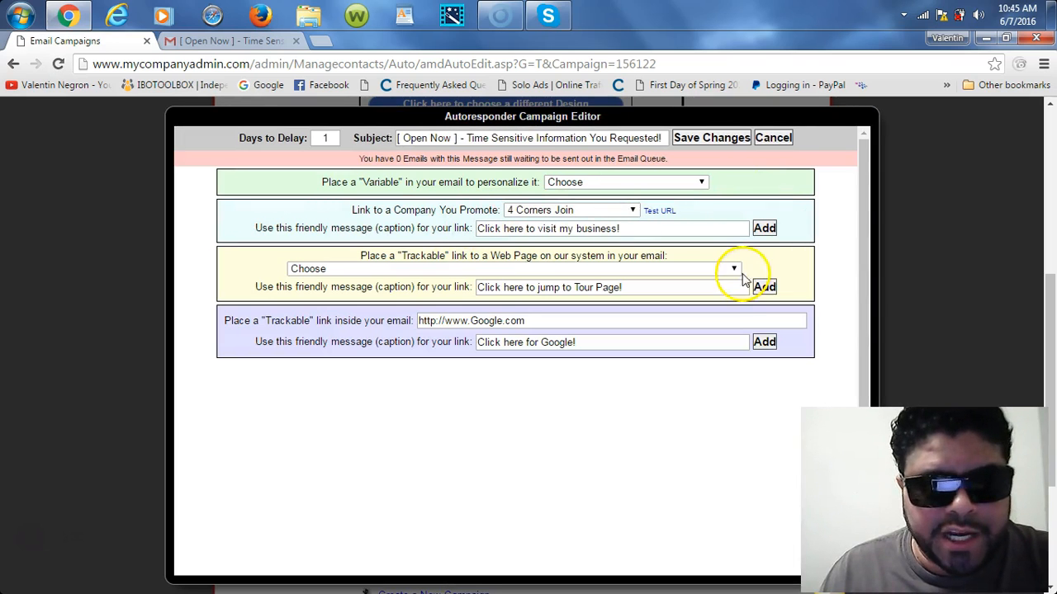
drag(865, 288, 865, 404)
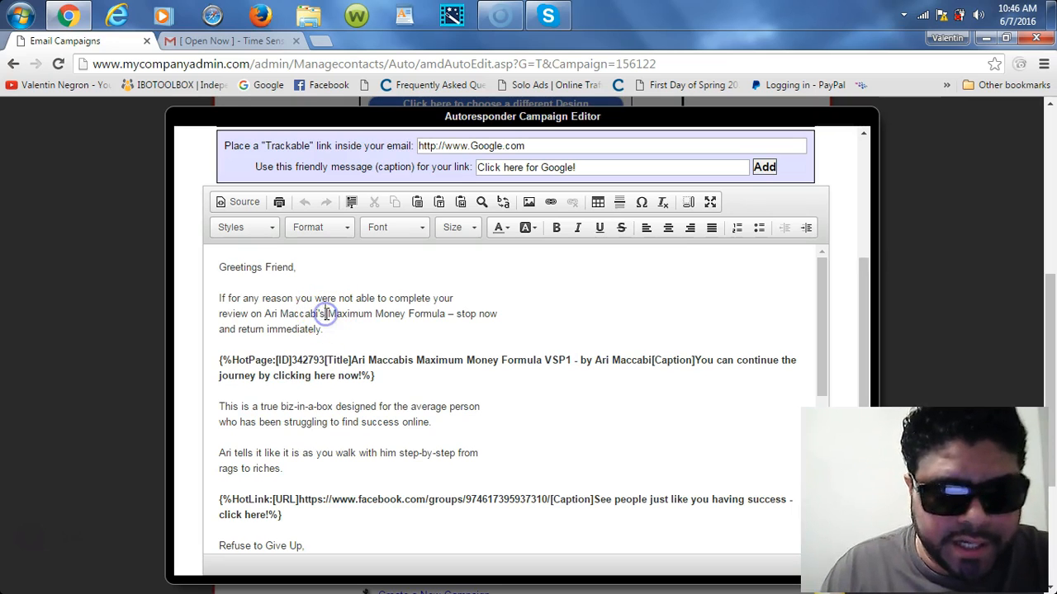
key(BackSpace)
key(BackSpace)
key(BackSpace)
key(BackSpace)
key(BackSpace)
key(BackSpace)
key(BackSpace)
key(BackSpace)
key(BackSpace)
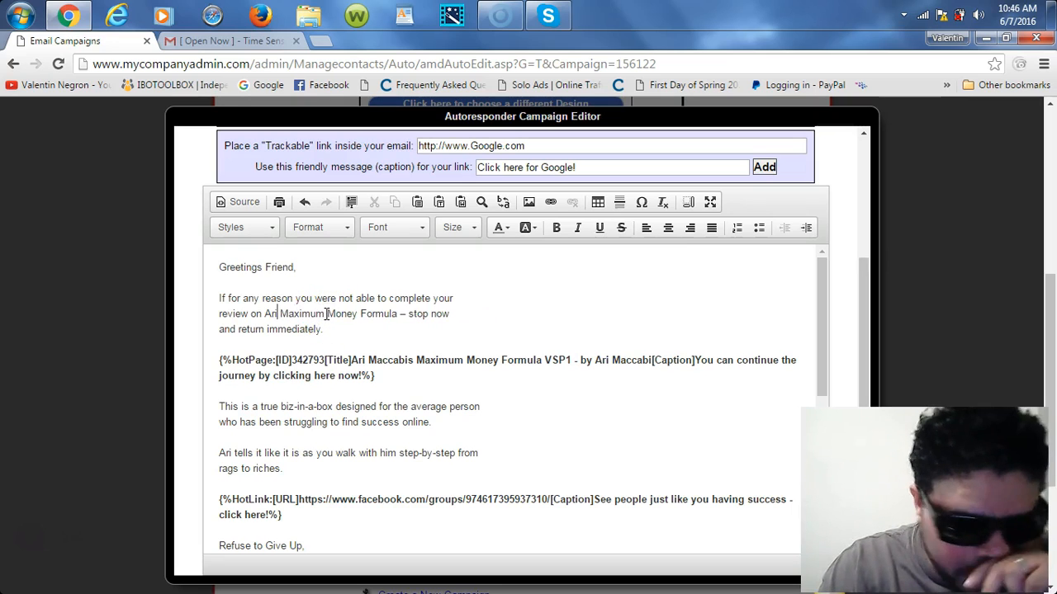
key(BackSpace)
key(BackSpace)
key(BackSpace)
text(k)
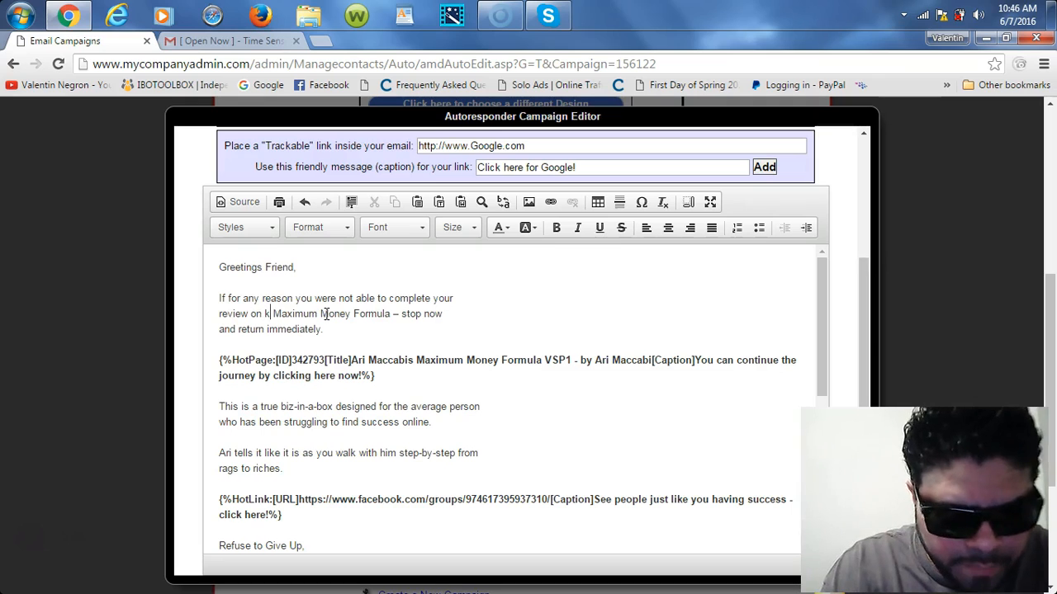
key(BackSpace)
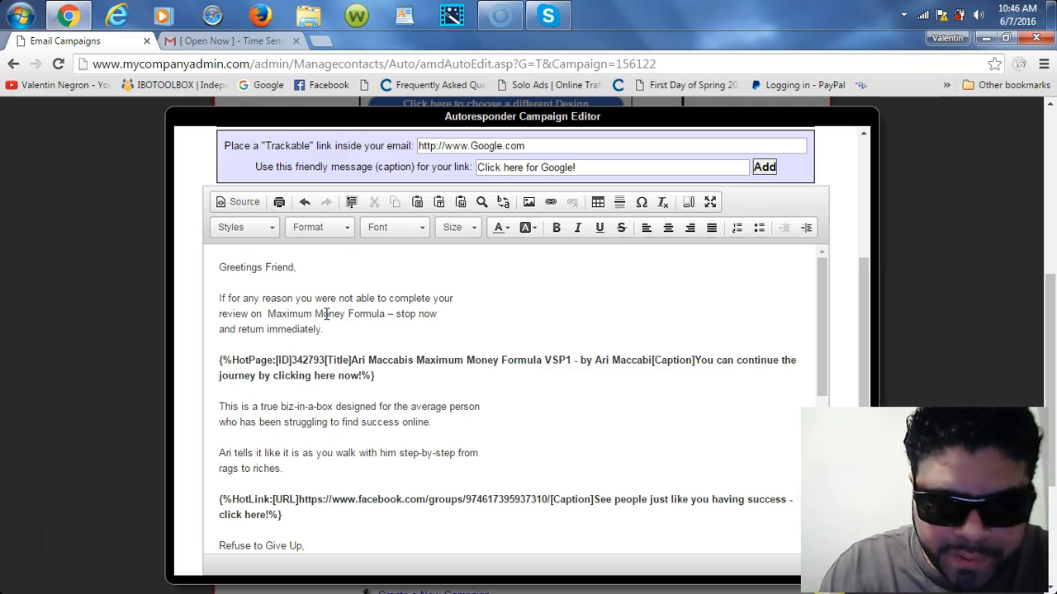
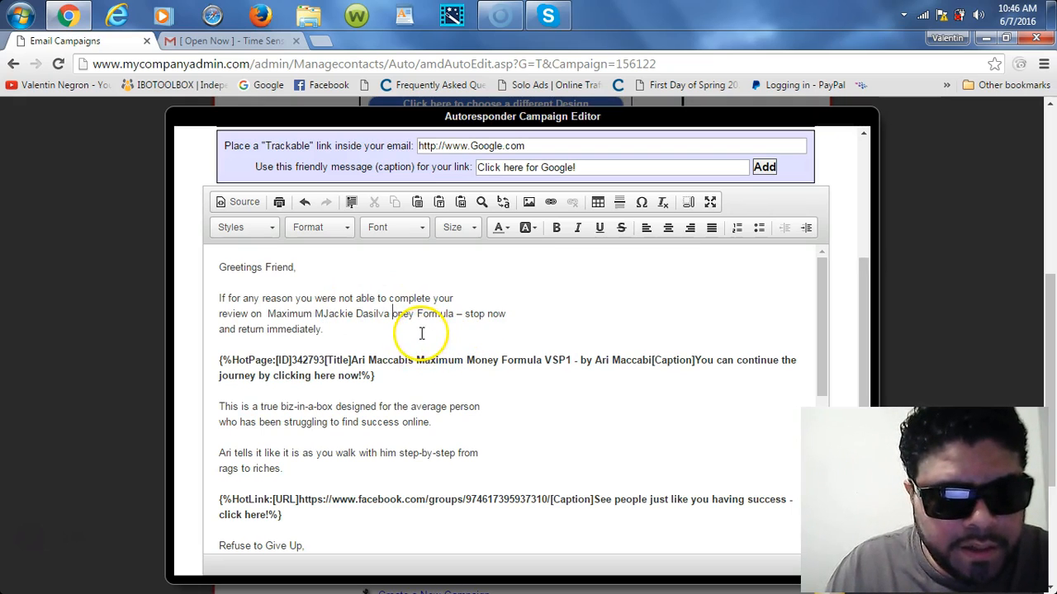
click(323, 318)
key(BackSpace)
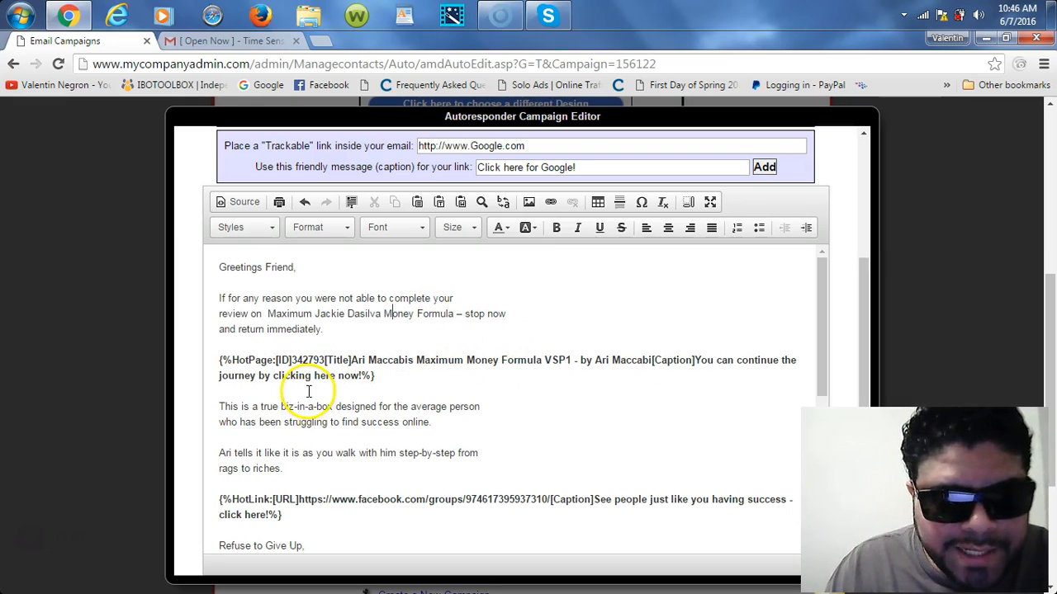
Step: Delete the Facebook-group HotLink paragraph from the email body
drag(219, 360, 403, 380)
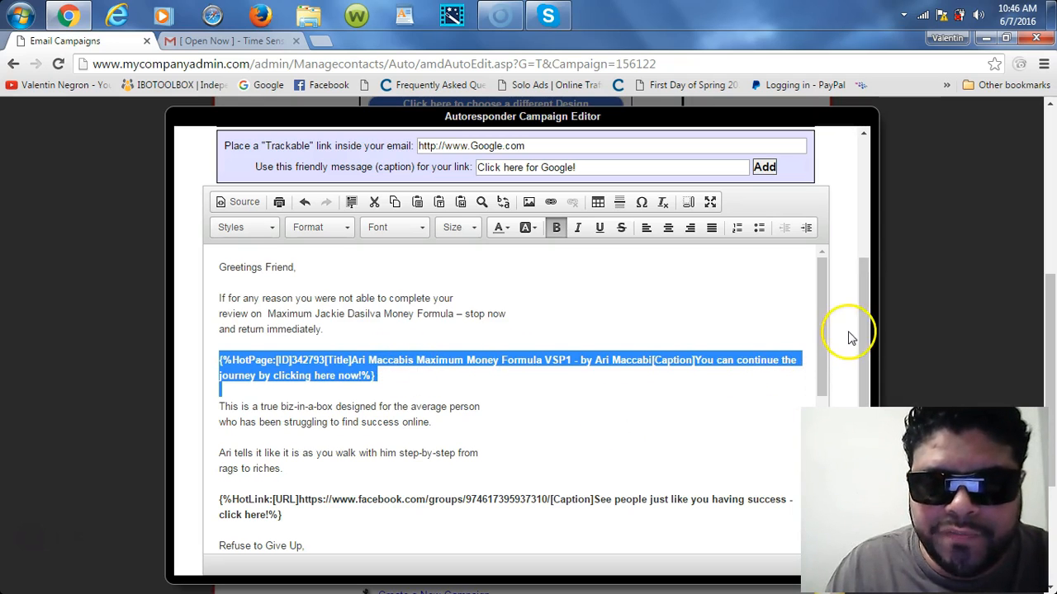
drag(821, 316, 839, 385)
click(302, 371)
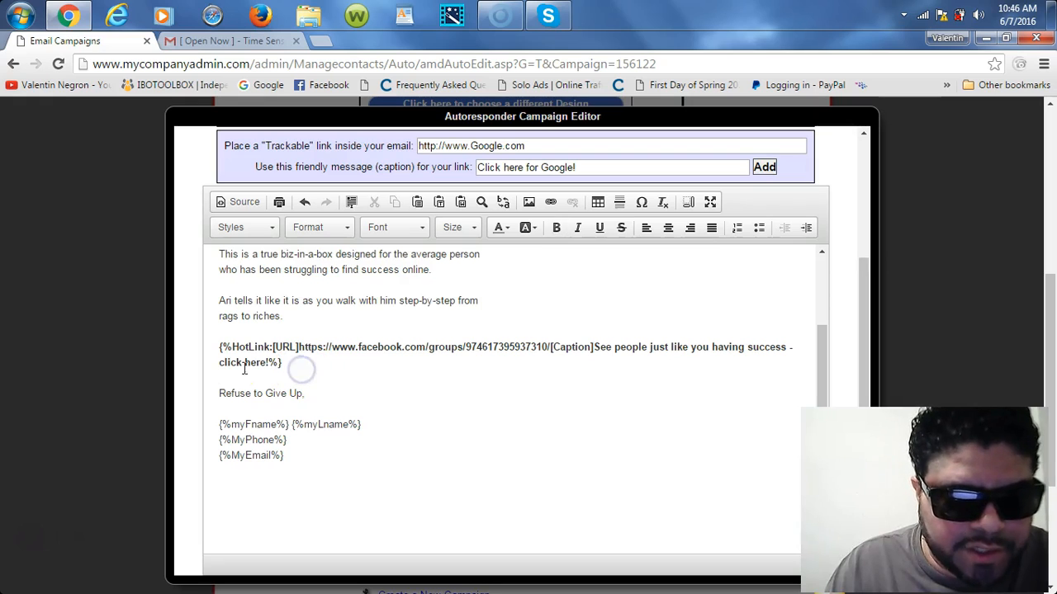
drag(217, 350, 445, 374)
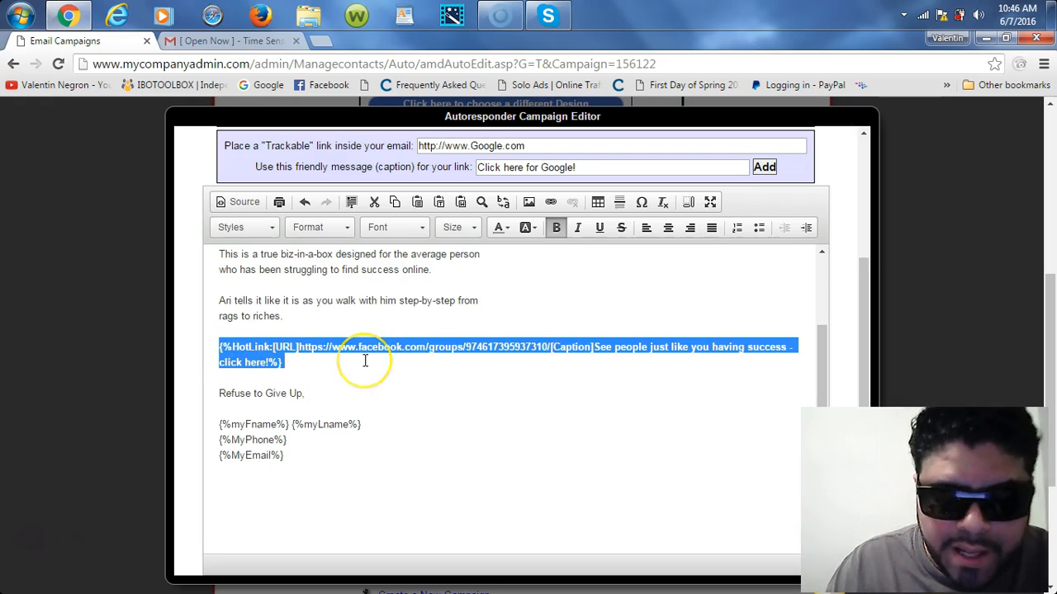
key(Delete)
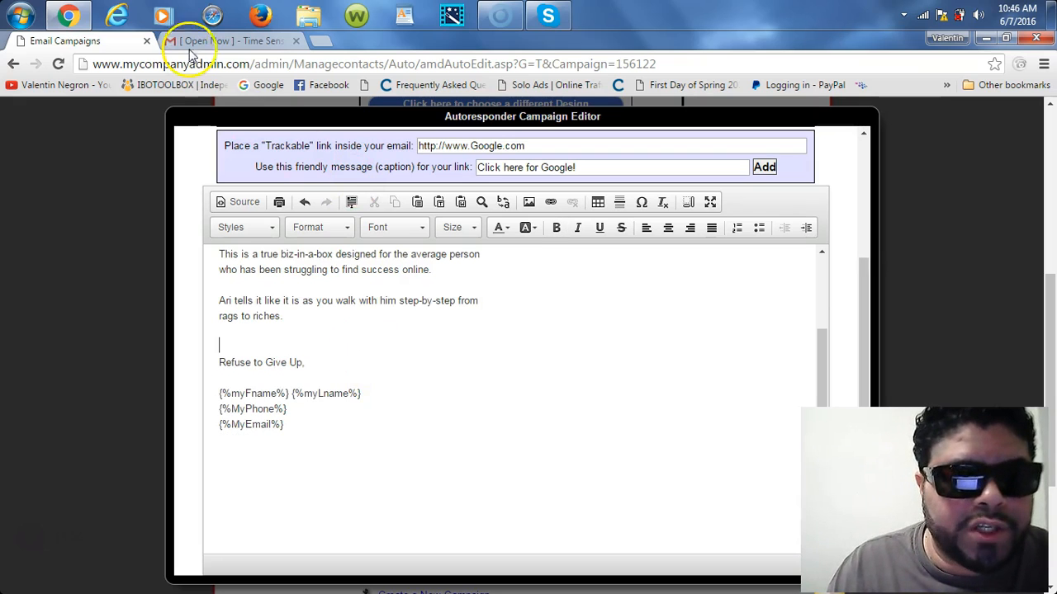
Step: Open Facebook in a new tab and go to the Secret Money Formula group page
click(322, 41)
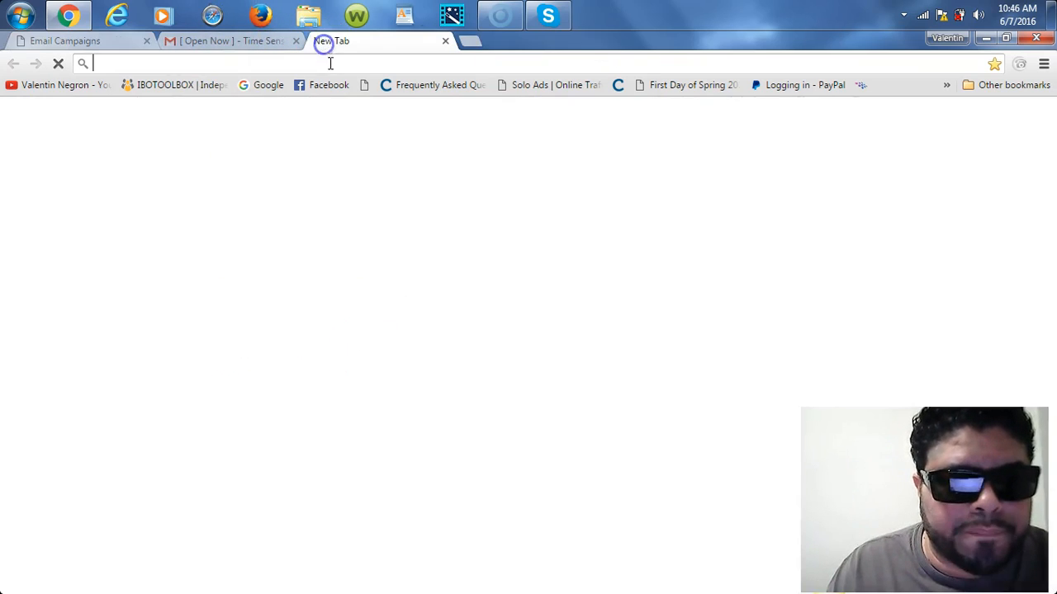
click(335, 85)
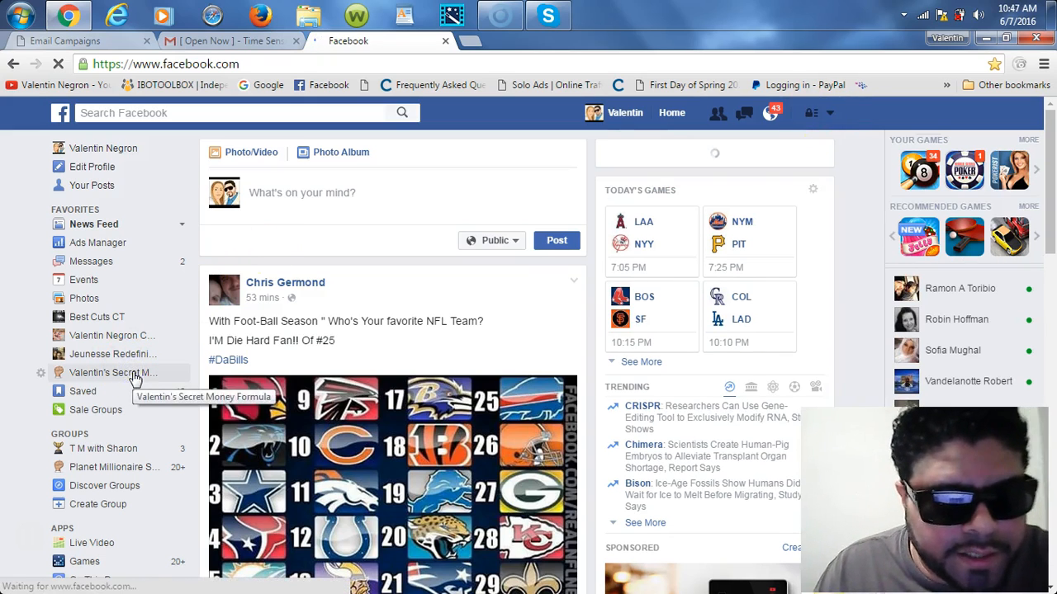
click(135, 379)
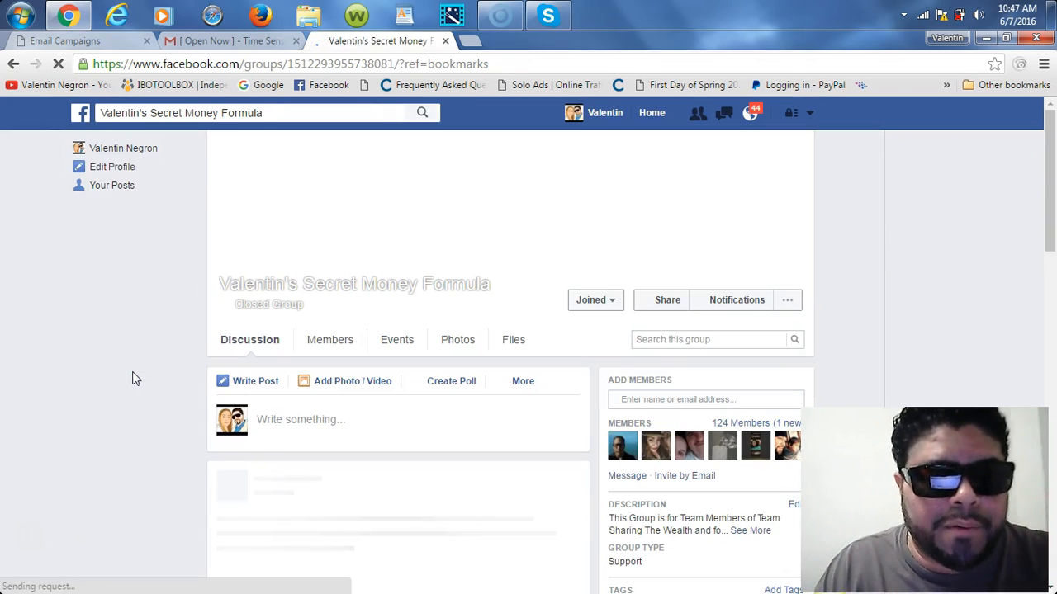
Step: Copy the group page's web address, then return to the Email Campaigns tab
drag(490, 65, 98, 68)
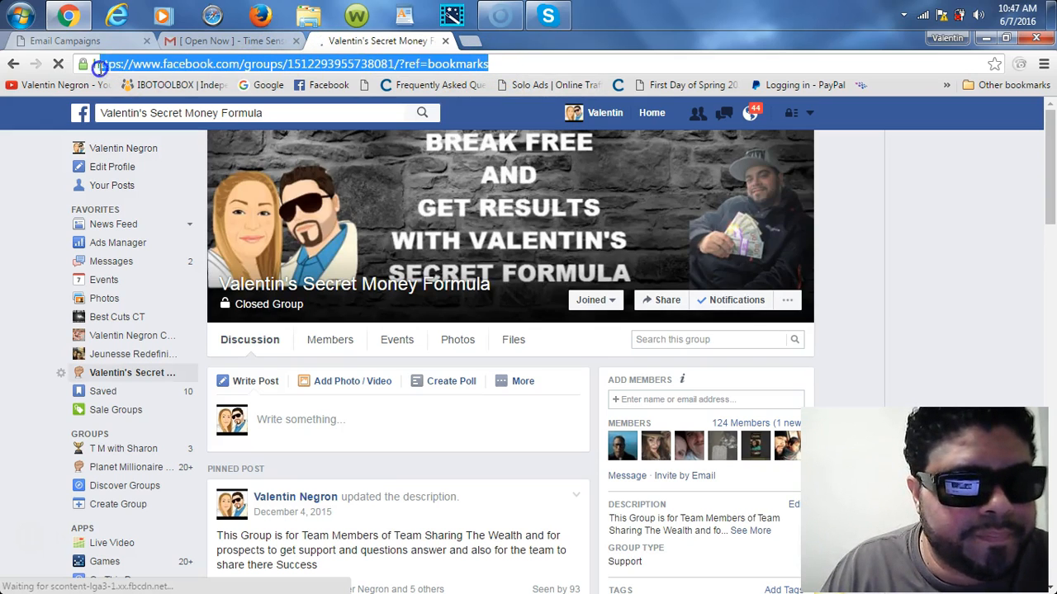
right_click(114, 67)
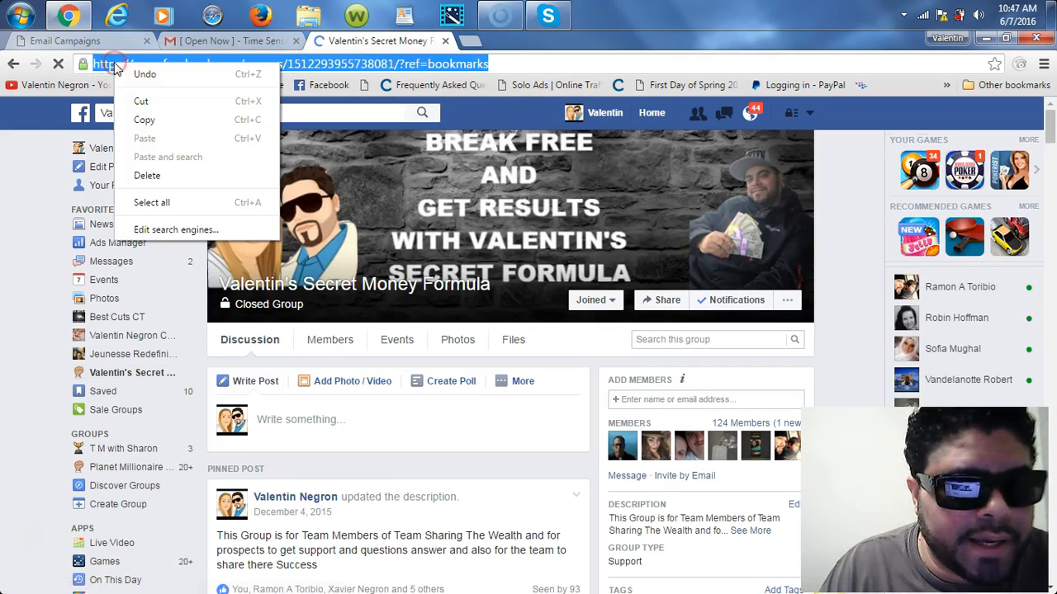
click(147, 116)
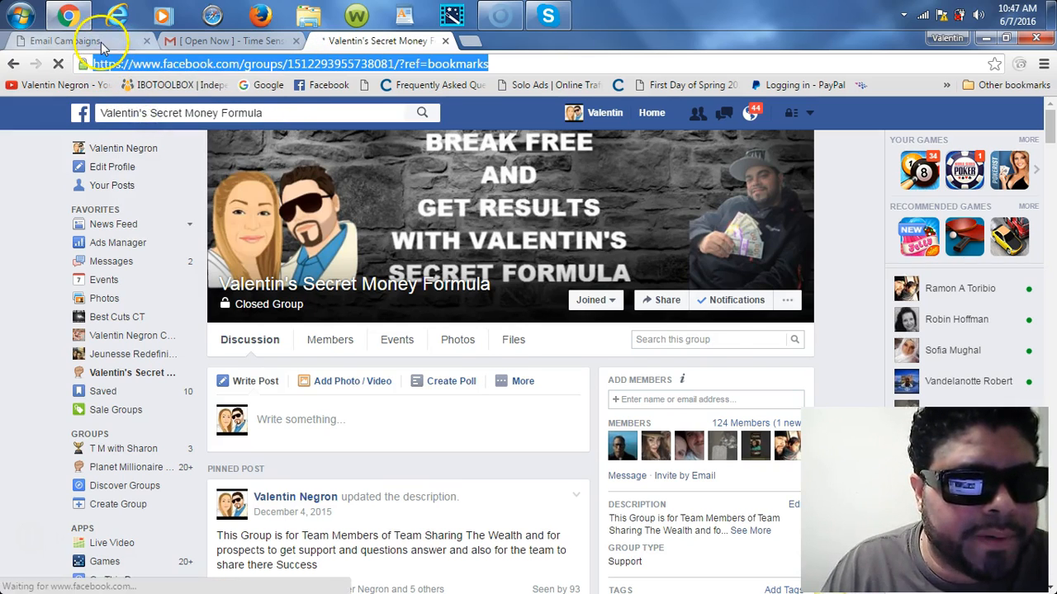
click(92, 41)
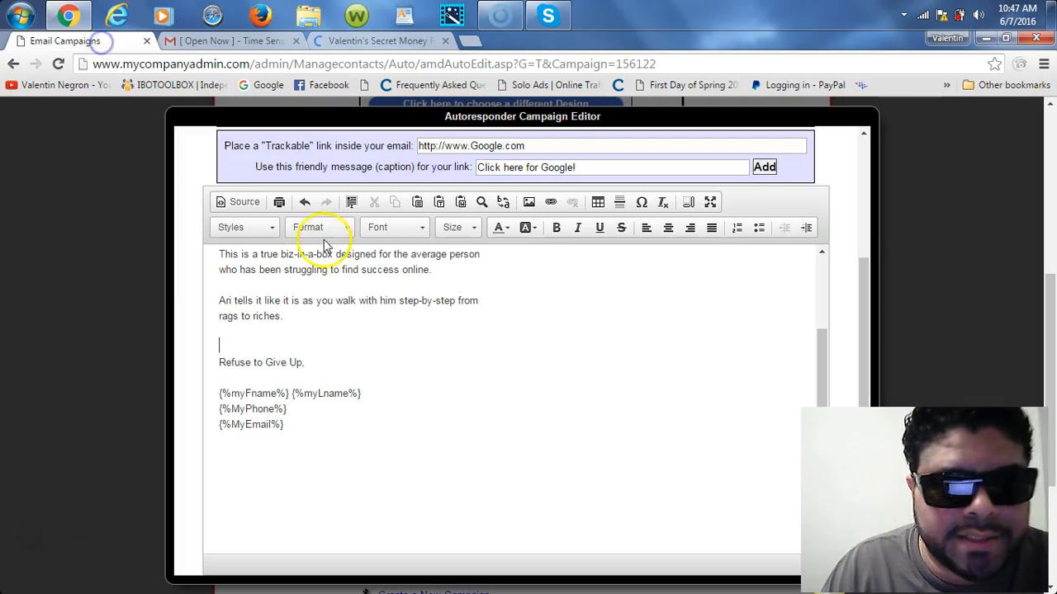
Step: Write 'Click here to see everyone on my team having success' above 'Refuse to Give Up,' and select it
click(307, 343)
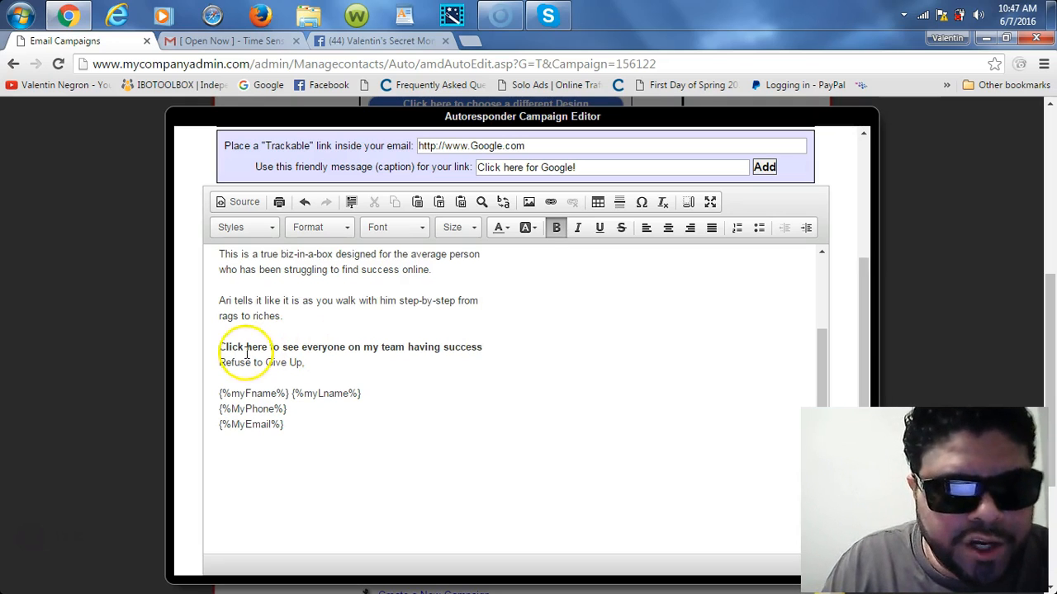
drag(220, 348, 457, 346)
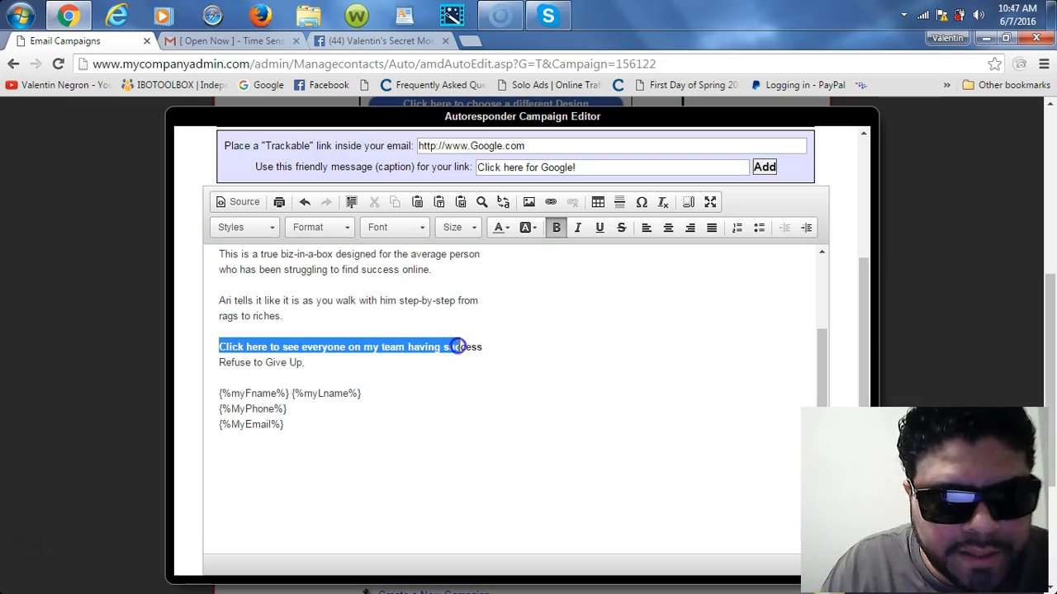
right_click(457, 351)
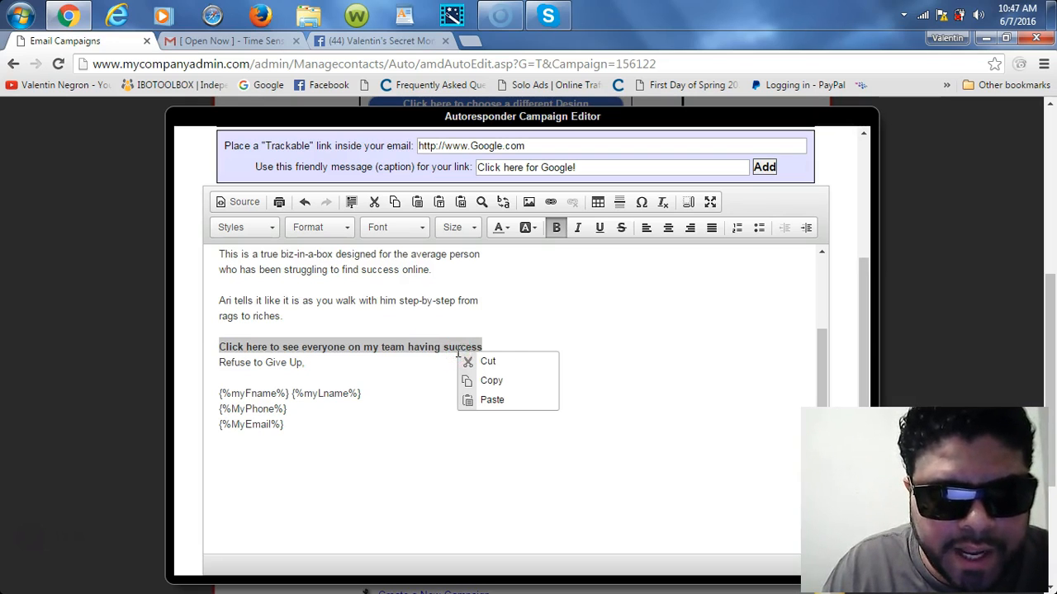
click(504, 333)
drag(214, 345, 483, 350)
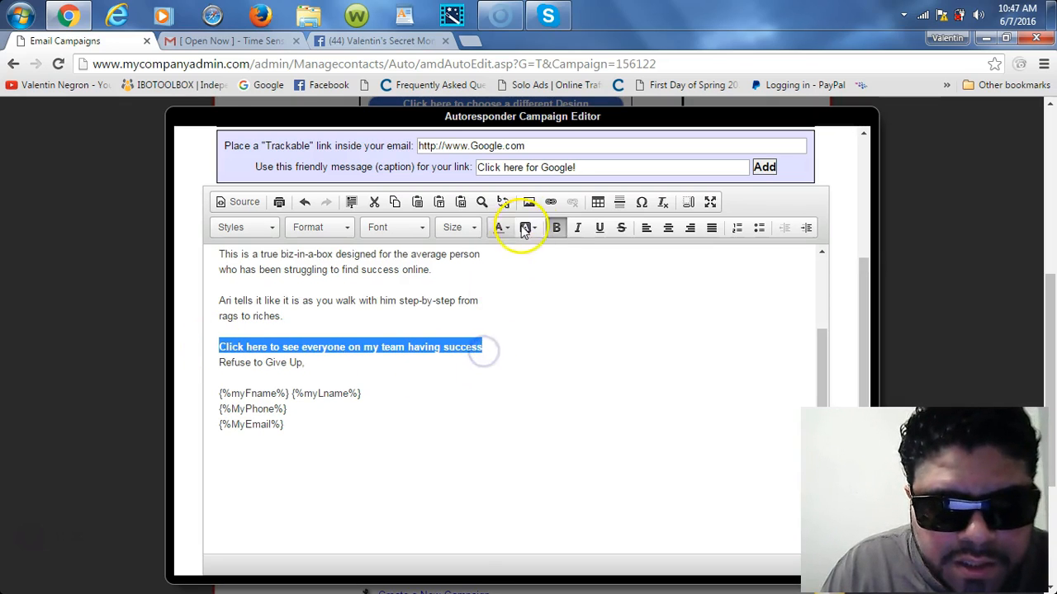
click(550, 202)
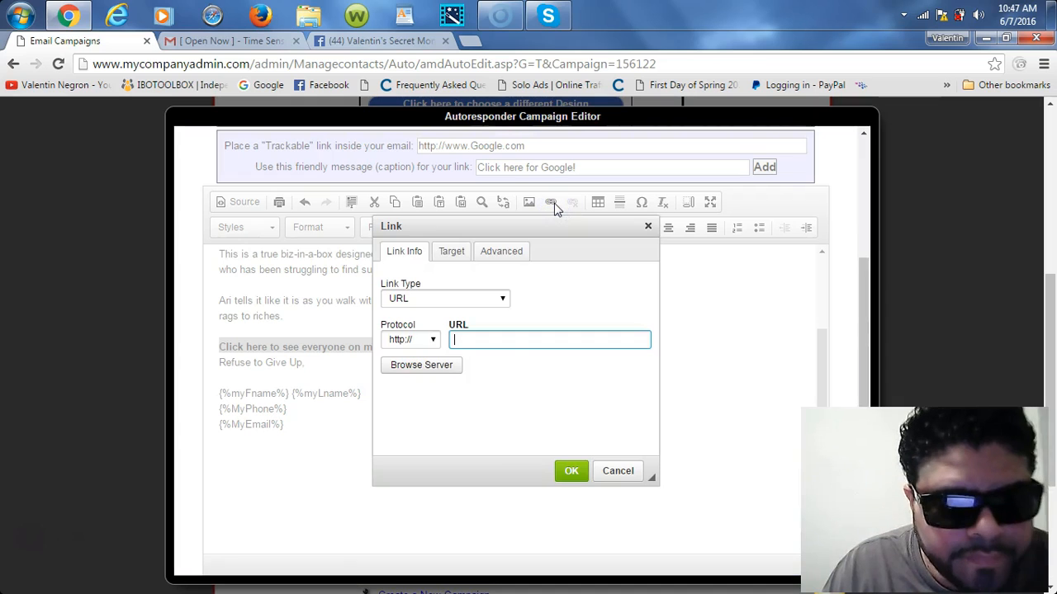
right_click(481, 341)
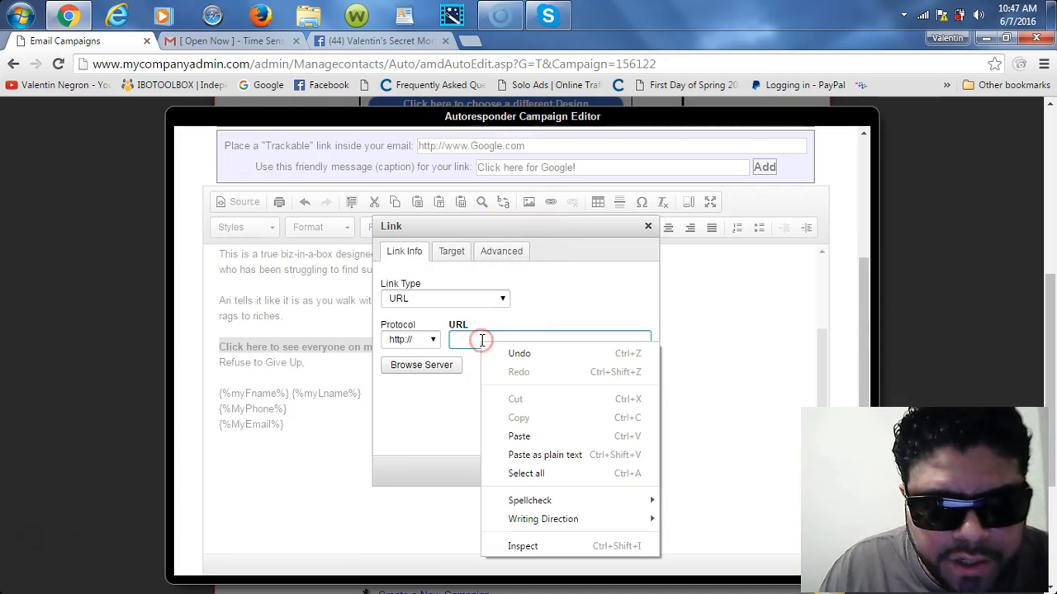
click(518, 436)
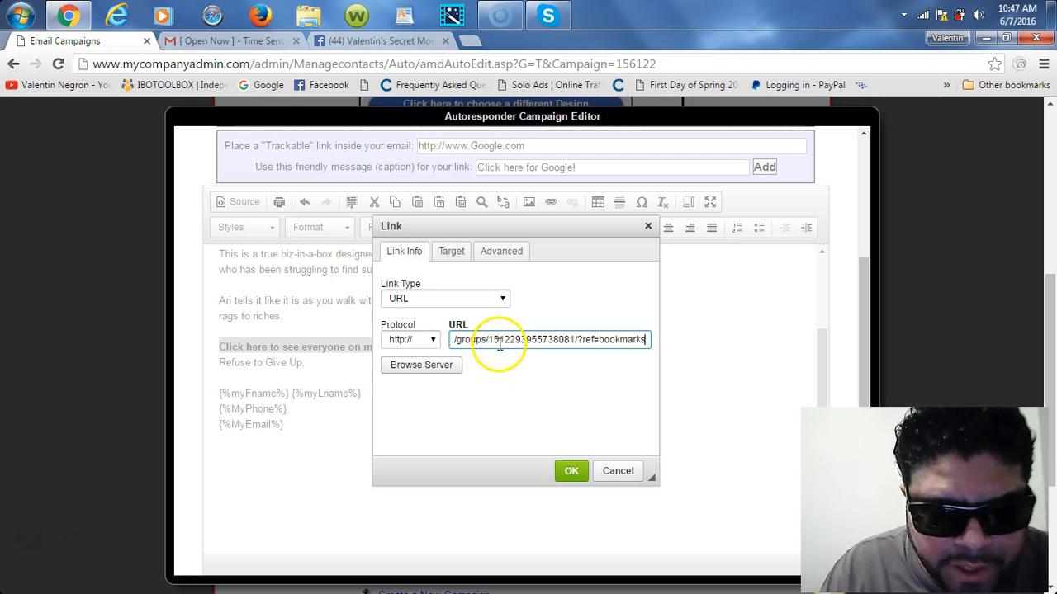
drag(436, 339, 415, 338)
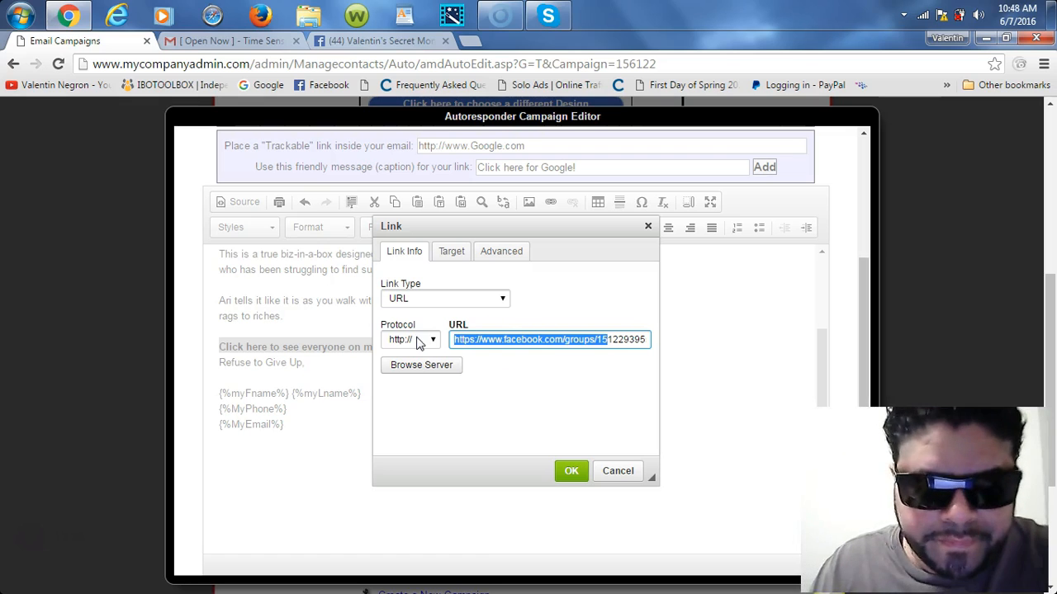
click(486, 365)
drag(484, 342, 424, 346)
mouse_move(498, 368)
mouse_down()
mouse_move(394, 339)
mouse_move(484, 353)
mouse_up()
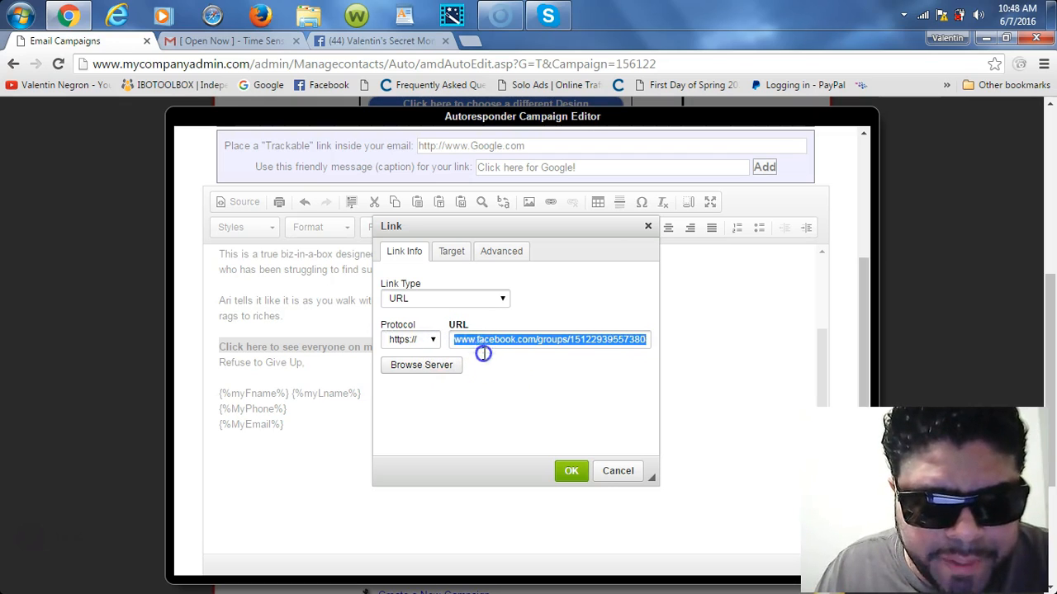
Step: Set the link target to New Window (_blank) and confirm the link
click(452, 253)
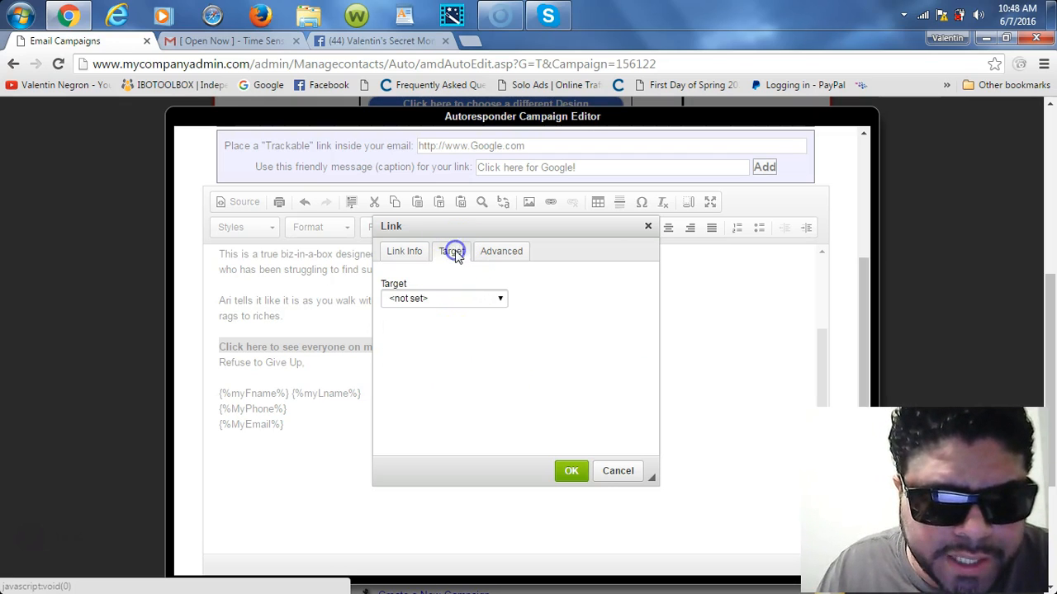
click(496, 299)
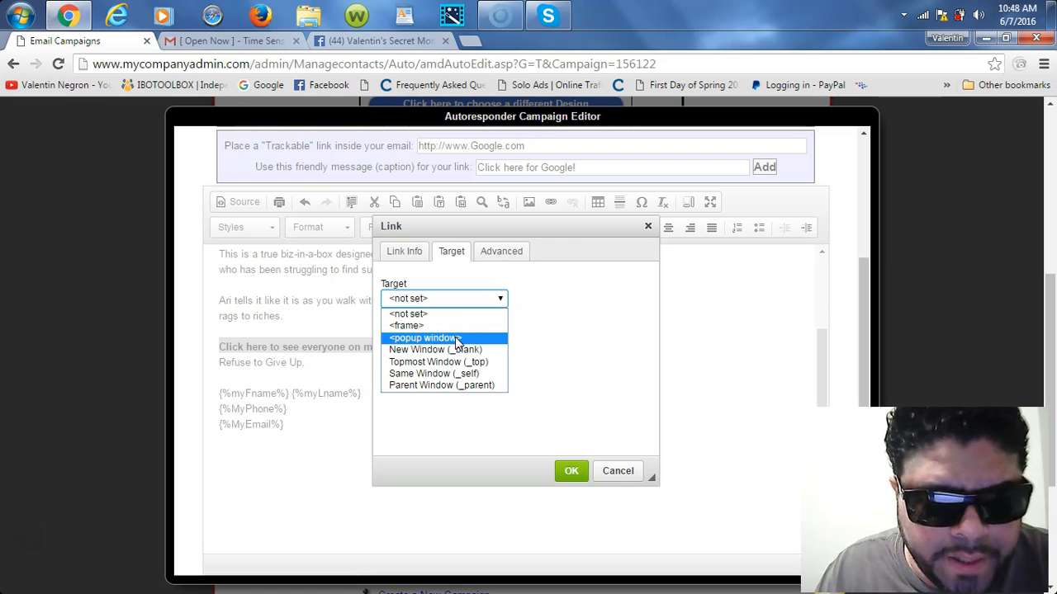
click(431, 349)
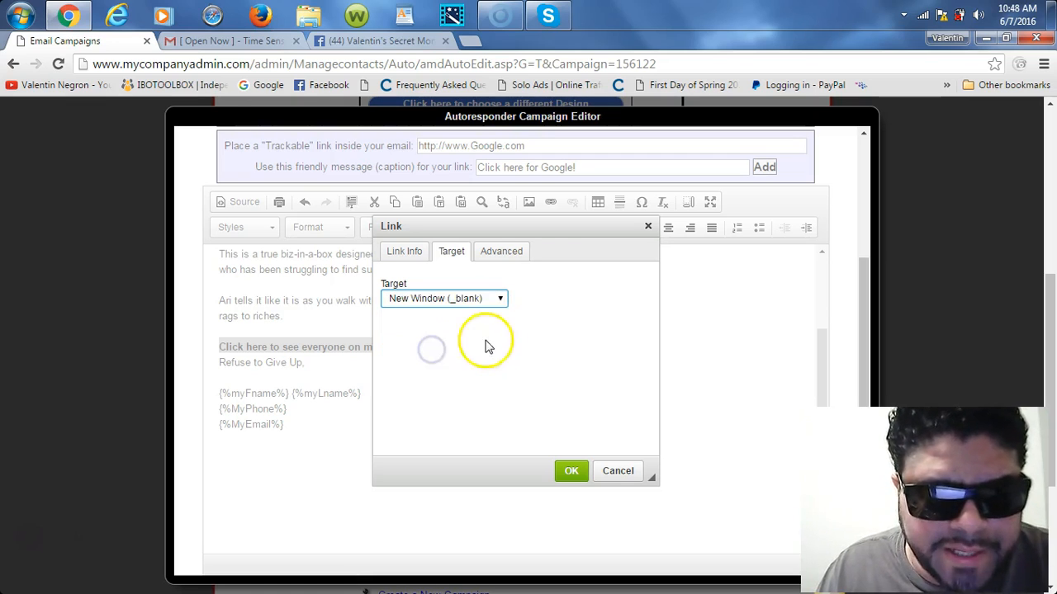
click(570, 471)
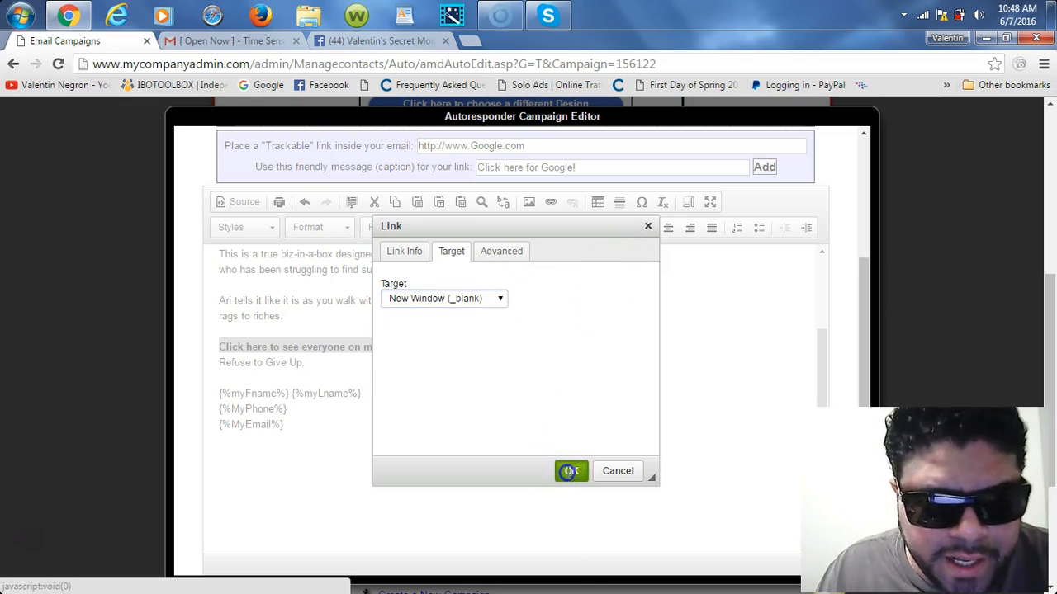
click(617, 383)
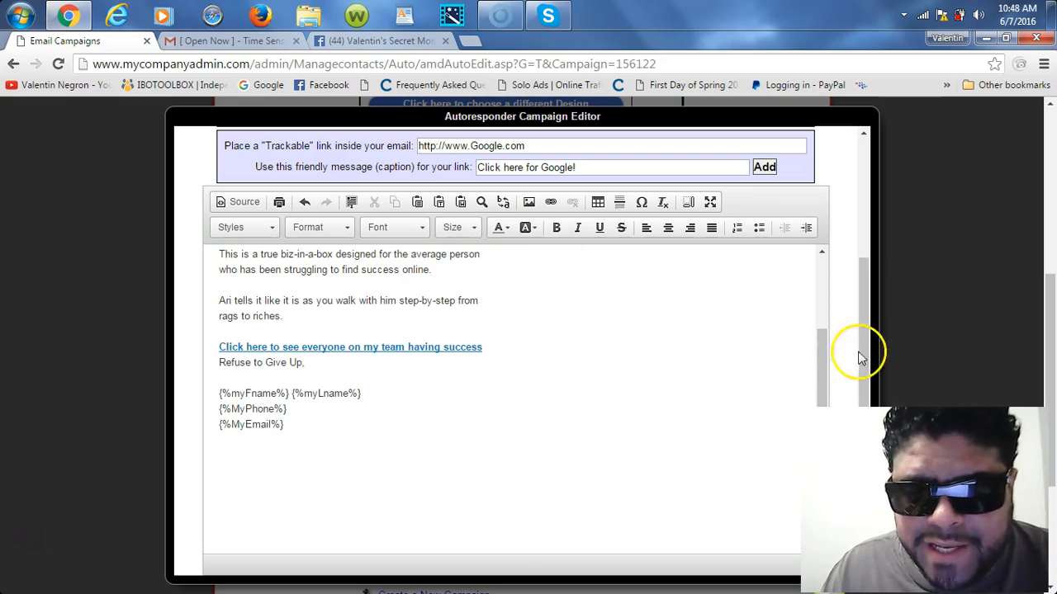
Step: Place the insertion point after {%MyEmail%} in the email body
scroll(820, 384, down, 2)
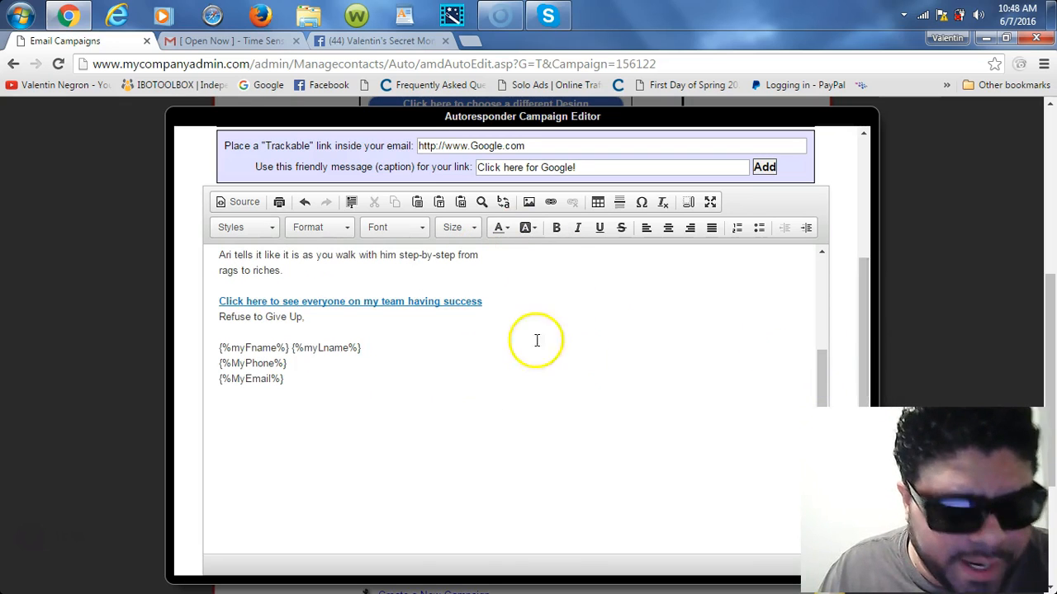
click(529, 203)
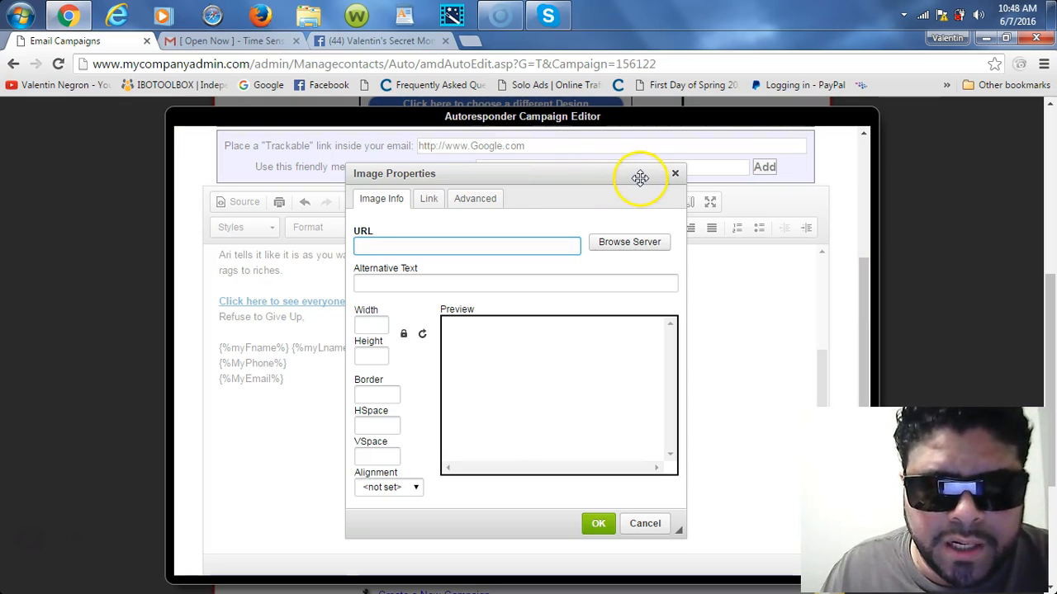
click(676, 173)
click(307, 378)
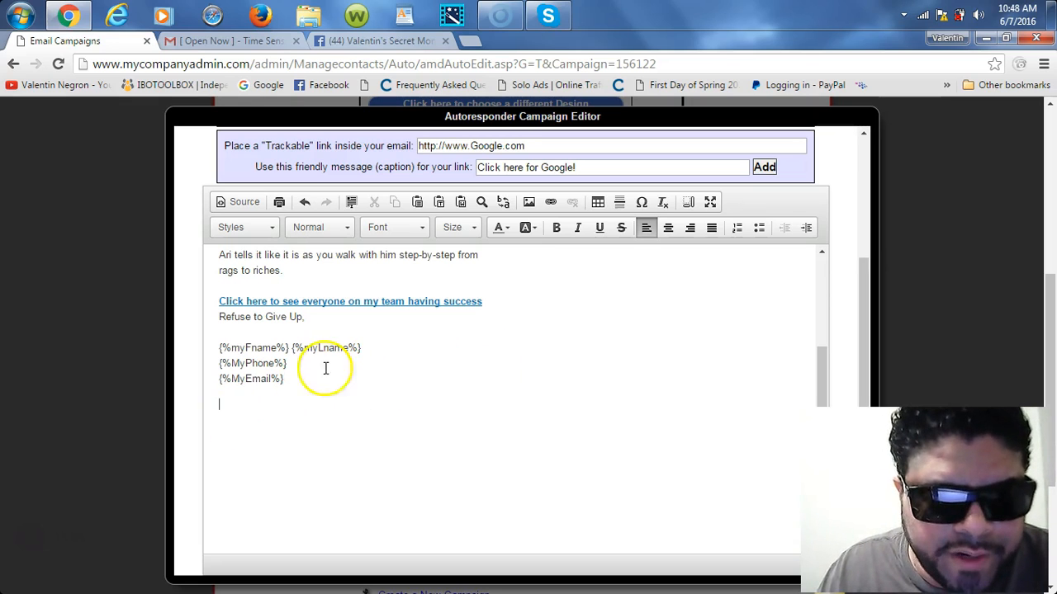
Step: Insert the first photo from the server image library, resized to 300 × 300 pixels
click(529, 202)
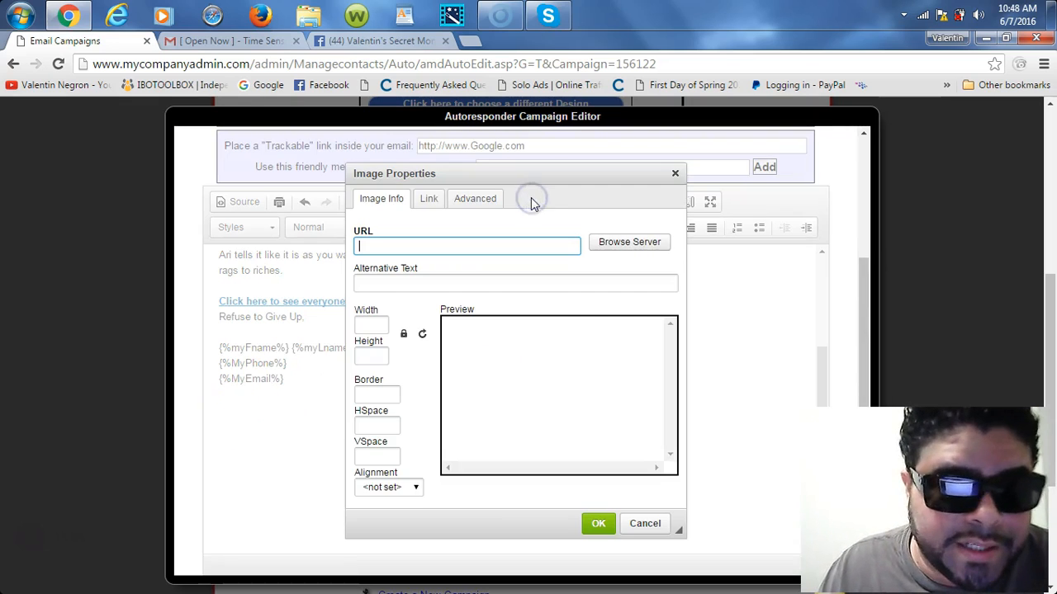
click(625, 242)
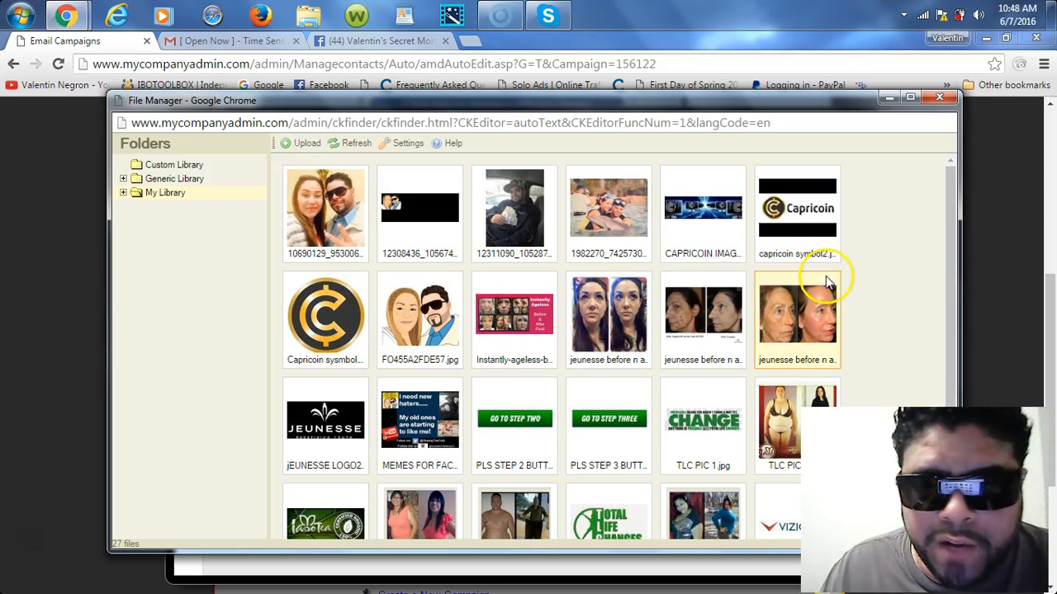
click(951, 263)
drag(950, 263, 974, 238)
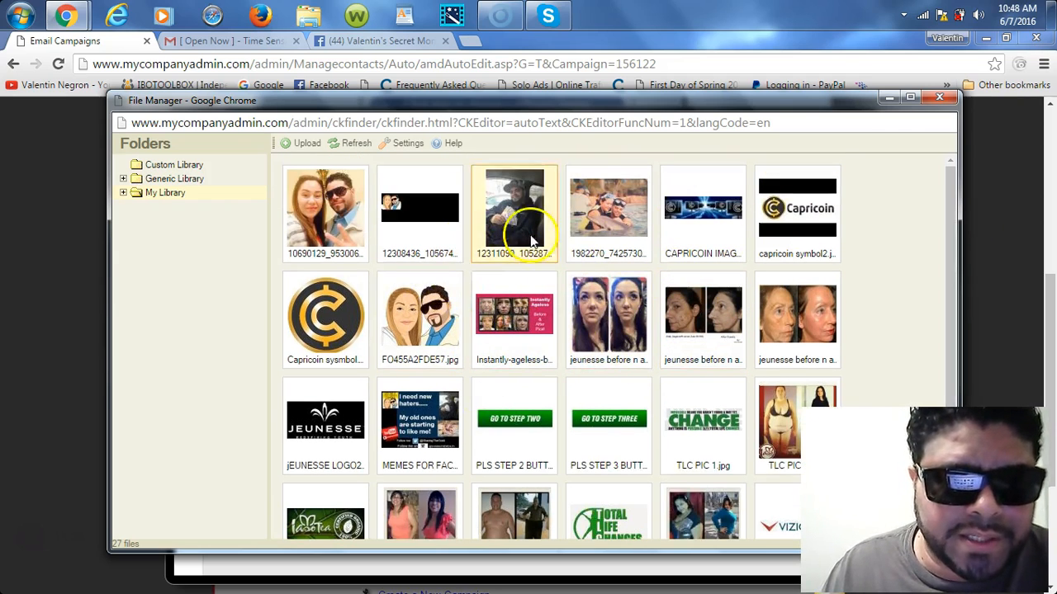
double_click(328, 231)
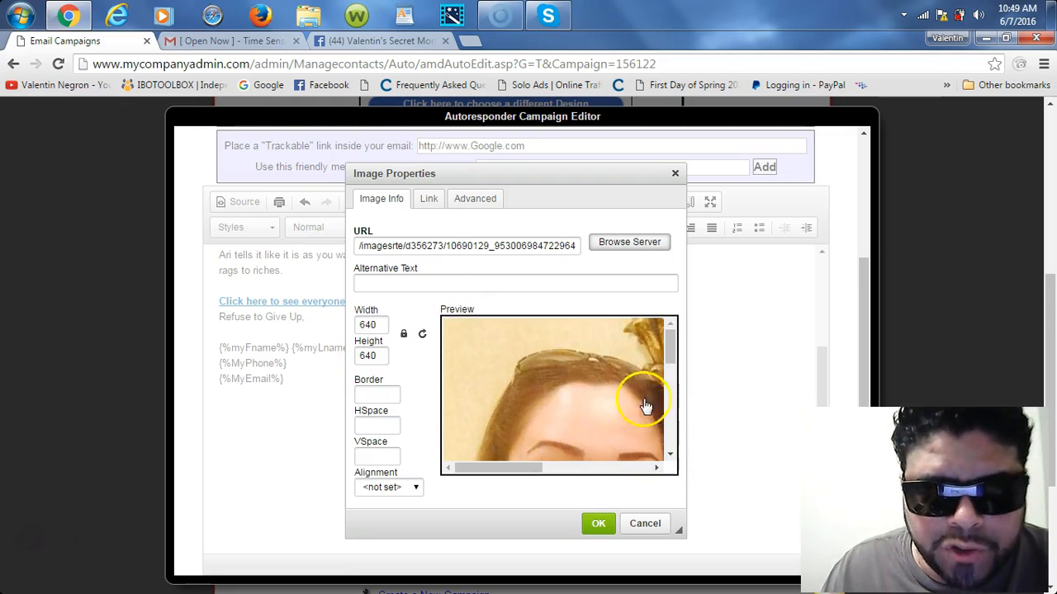
click(384, 325)
key(BackSpace)
key(BackSpace)
key(BackSpace)
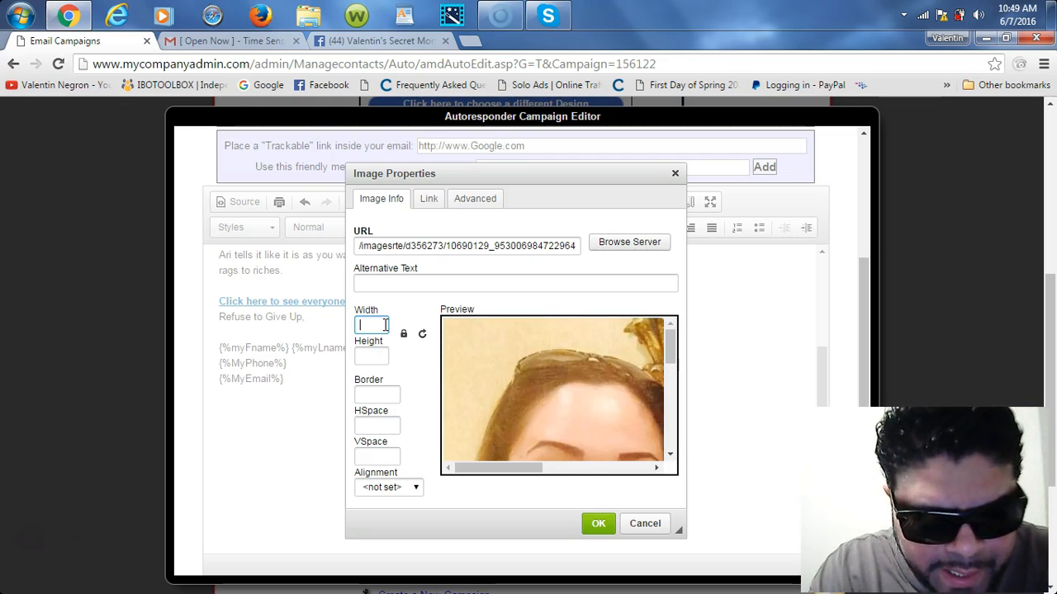
text(300)
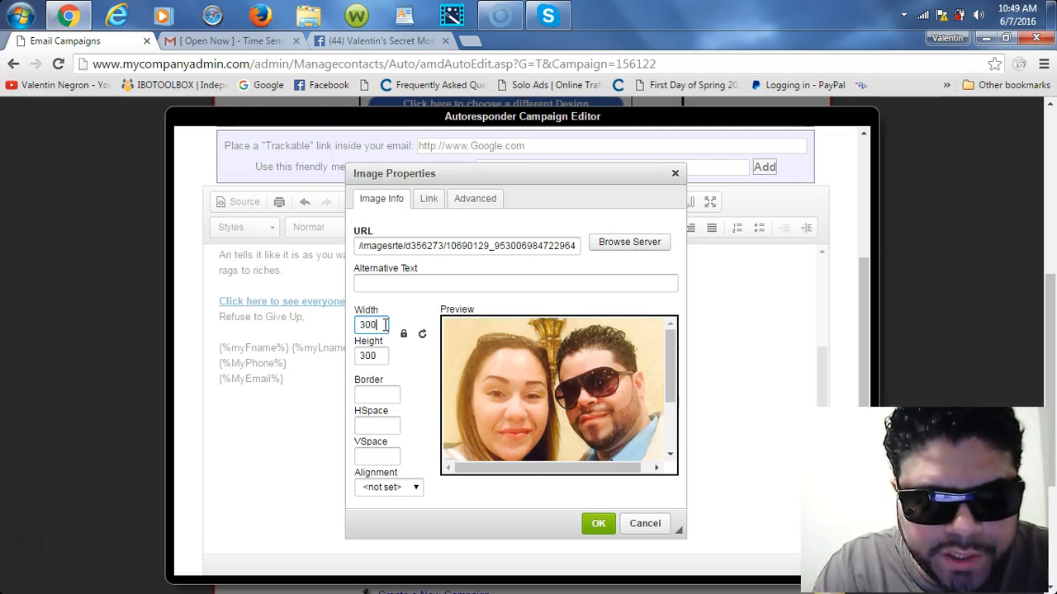
click(596, 524)
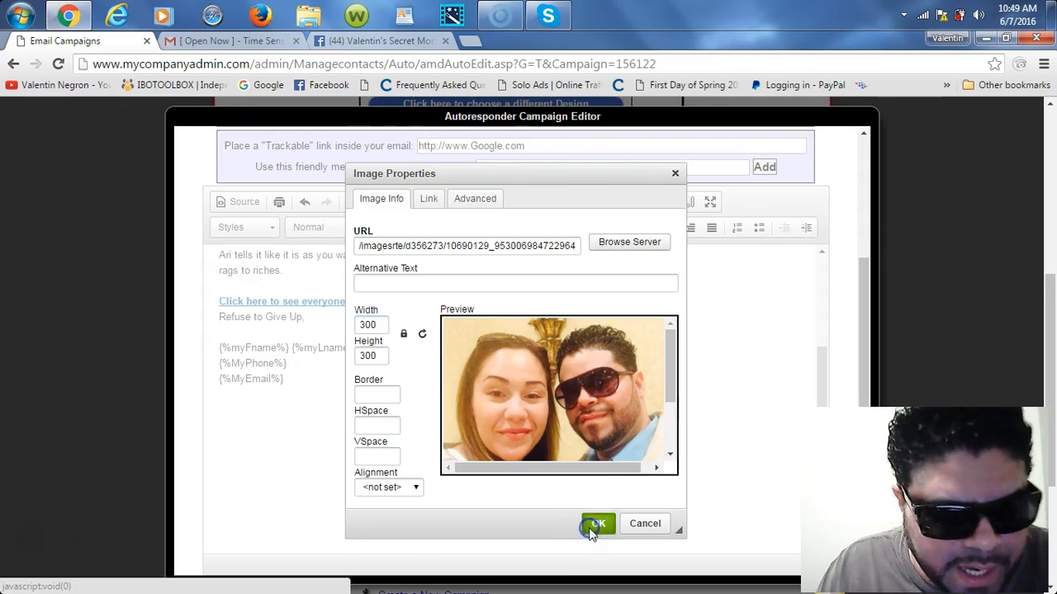
Step: Check the inserted photo and save the Open Now email with Save Changes
scroll(823, 335, down, 5)
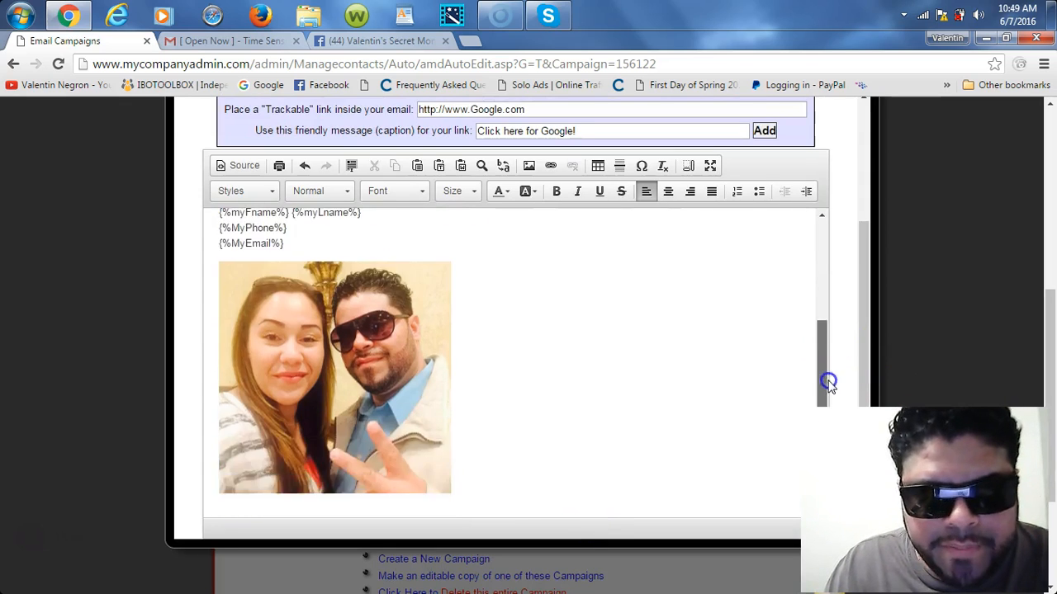
scroll(837, 352, up, 3)
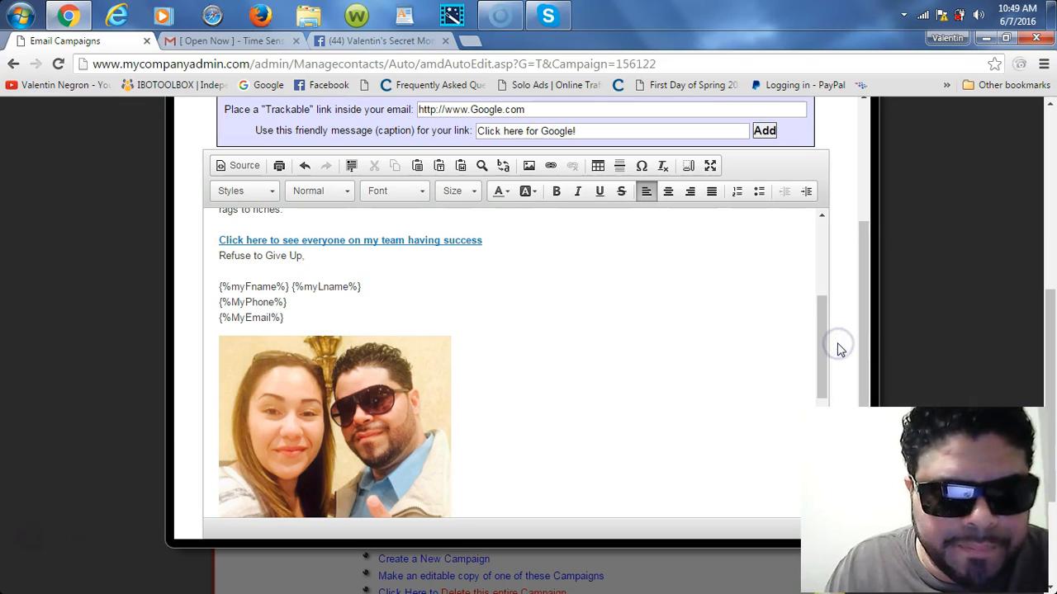
click(348, 400)
right_click(345, 423)
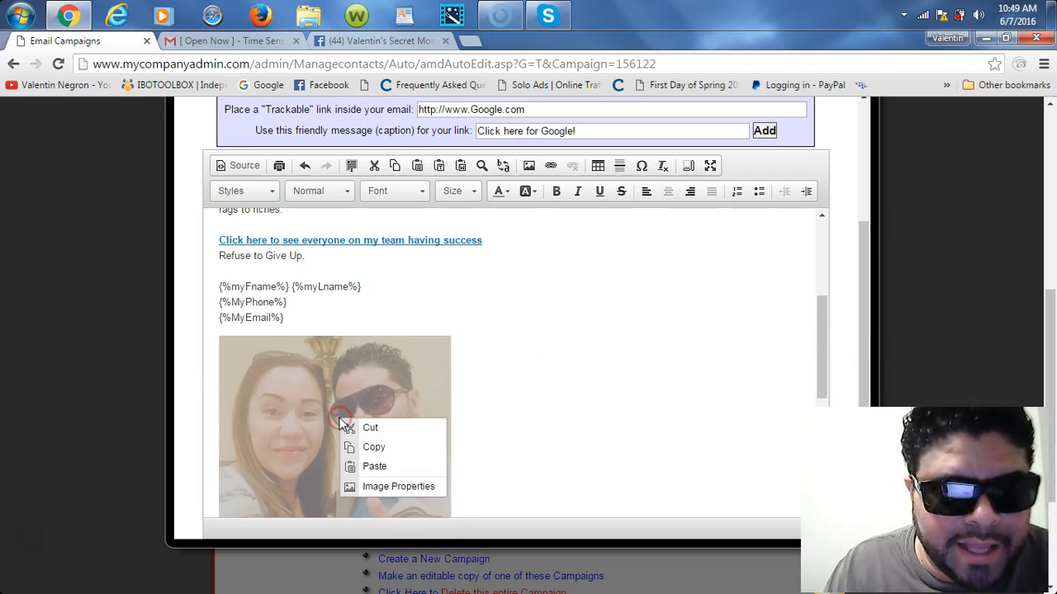
click(618, 415)
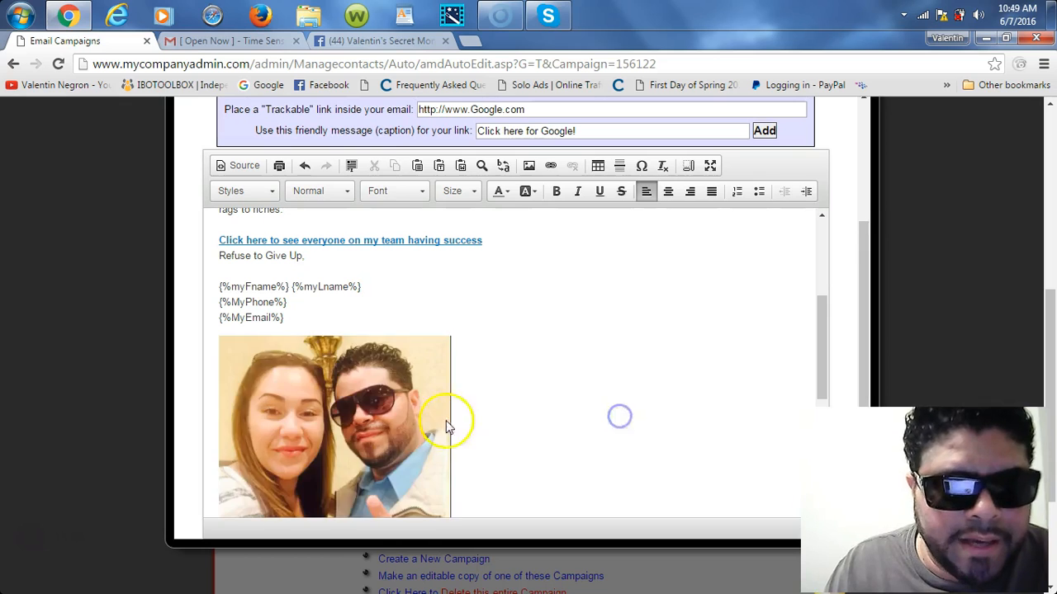
click(332, 423)
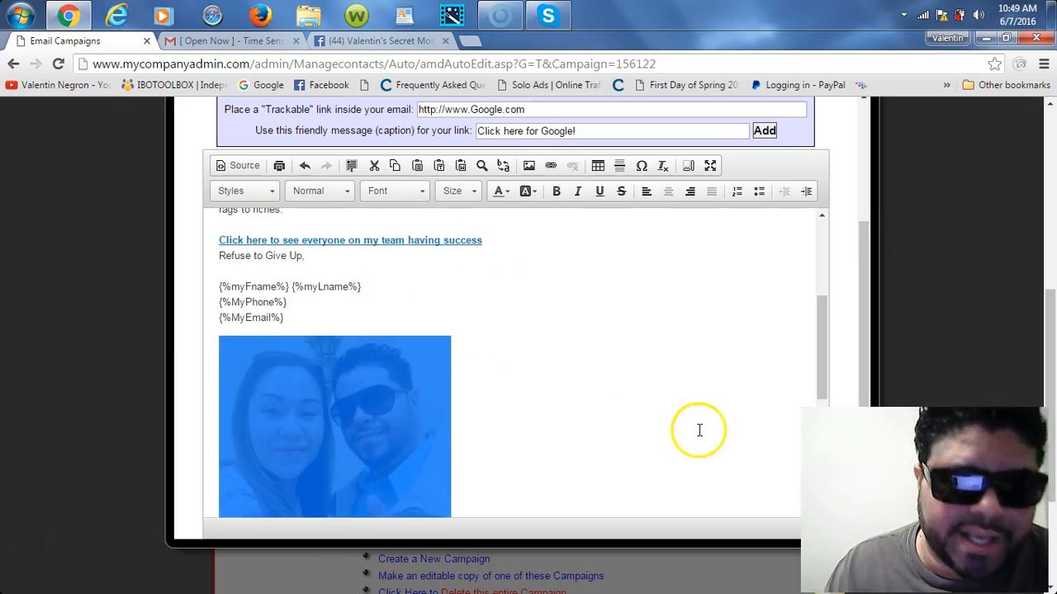
drag(823, 322, 820, 249)
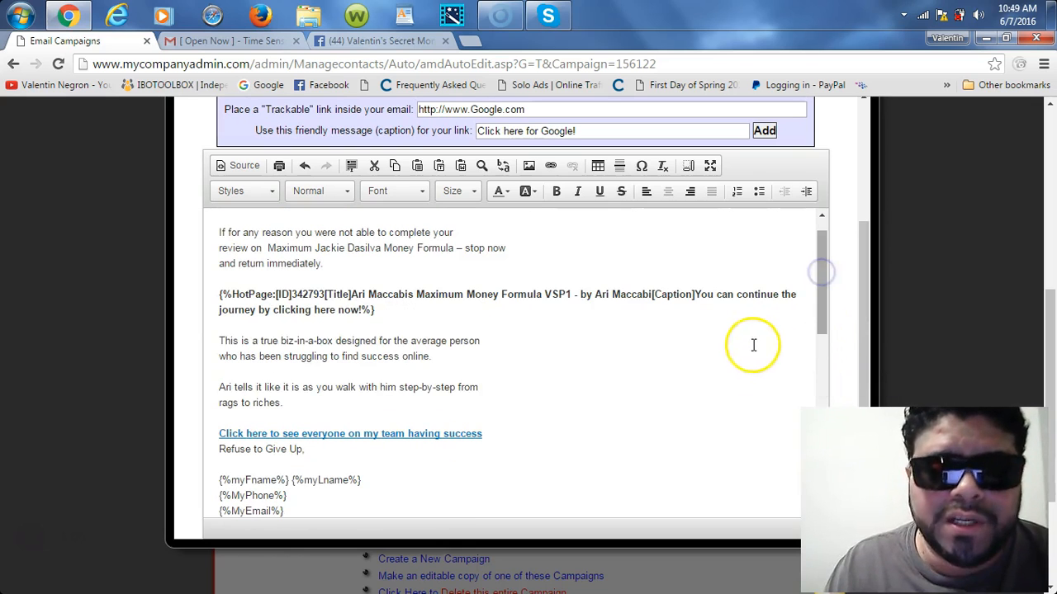
click(704, 404)
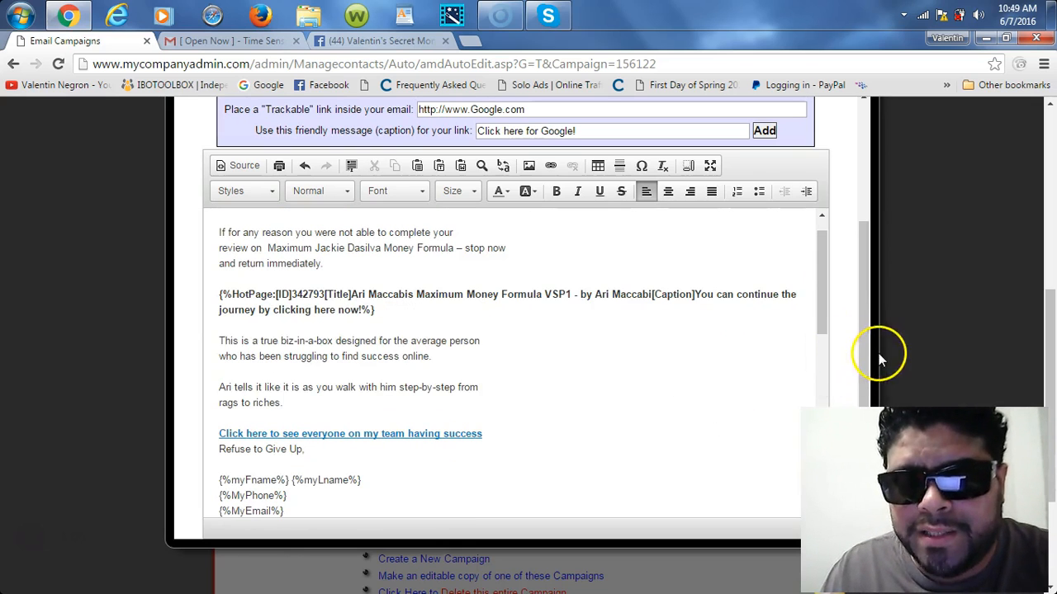
drag(866, 366, 870, 207)
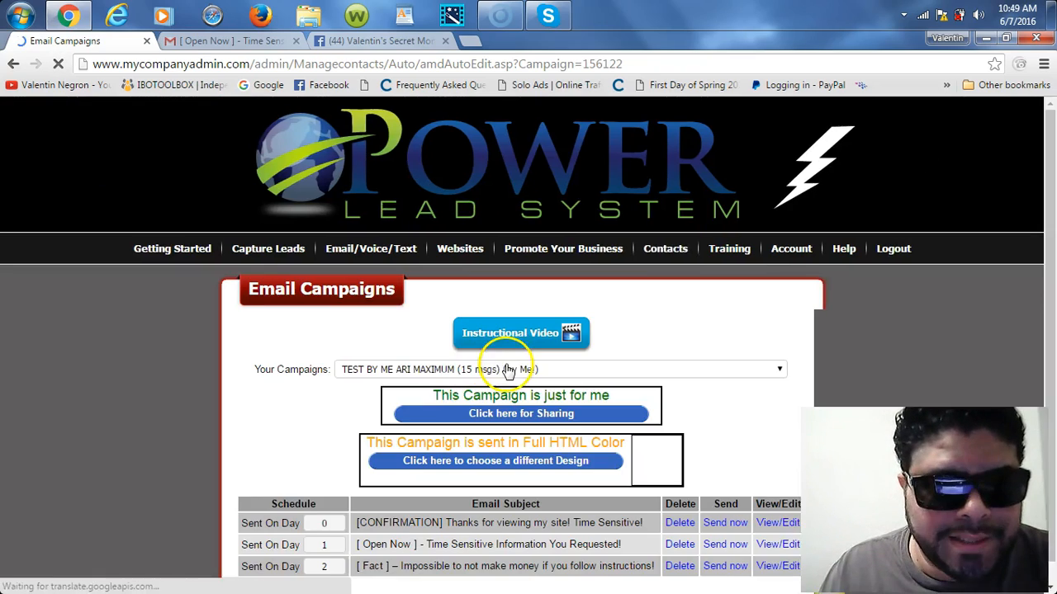
drag(1051, 187, 1054, 265)
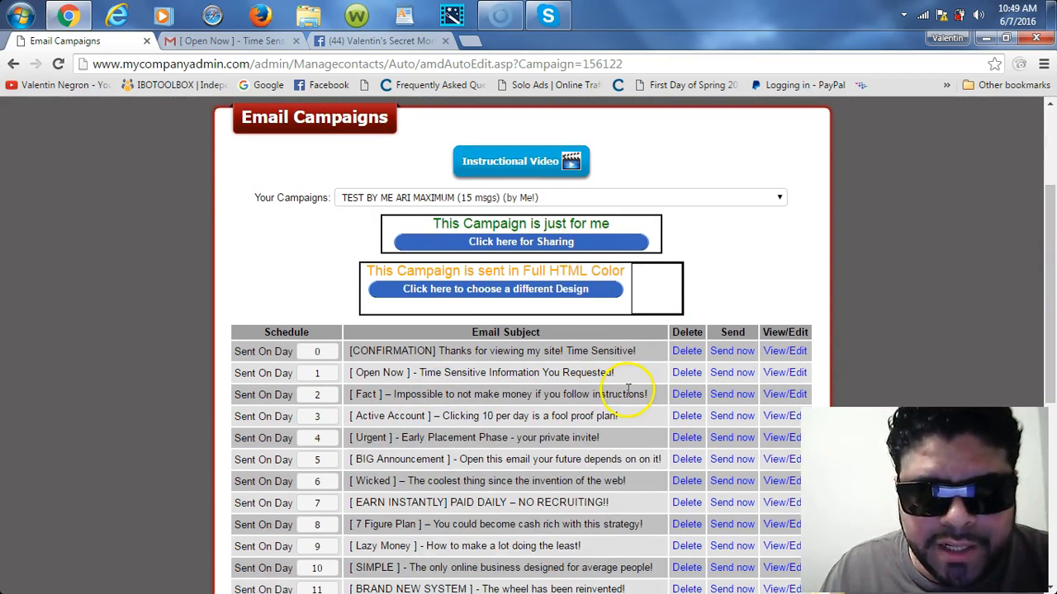
click(785, 372)
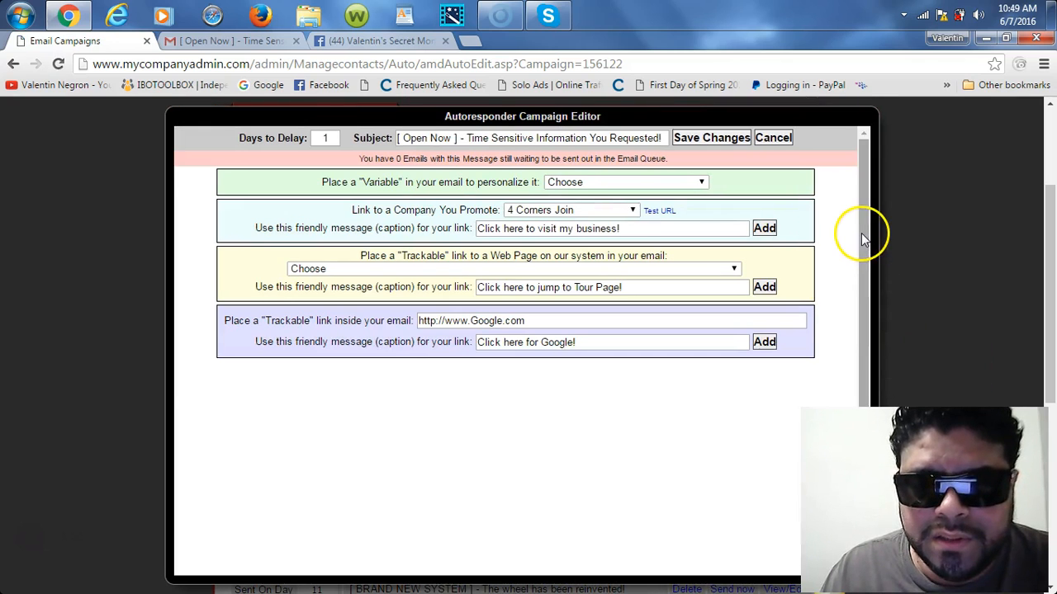
scroll(859, 236, down, 4)
drag(817, 307, 823, 396)
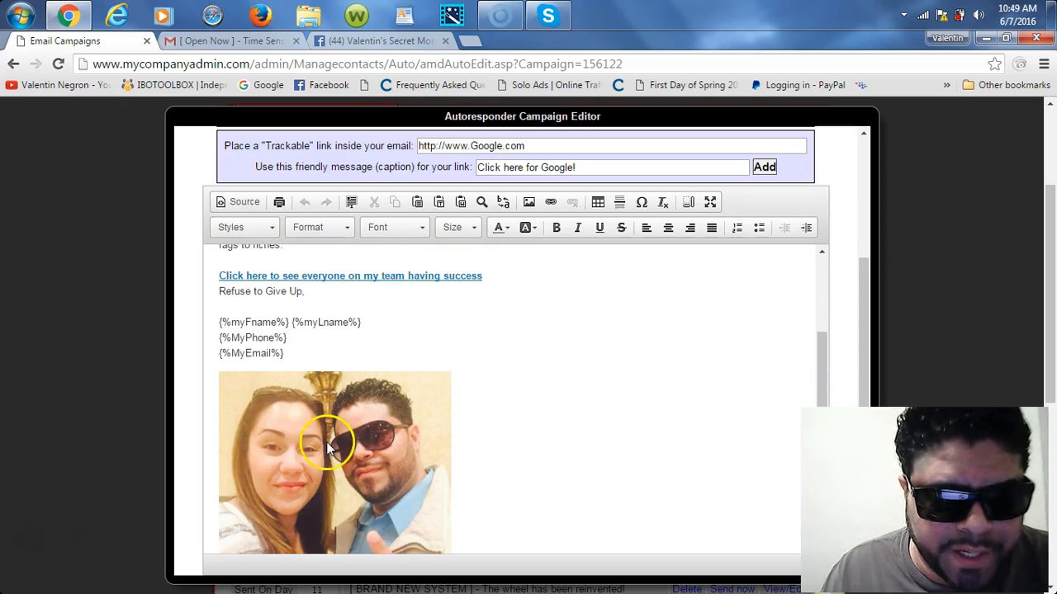
drag(868, 309, 864, 137)
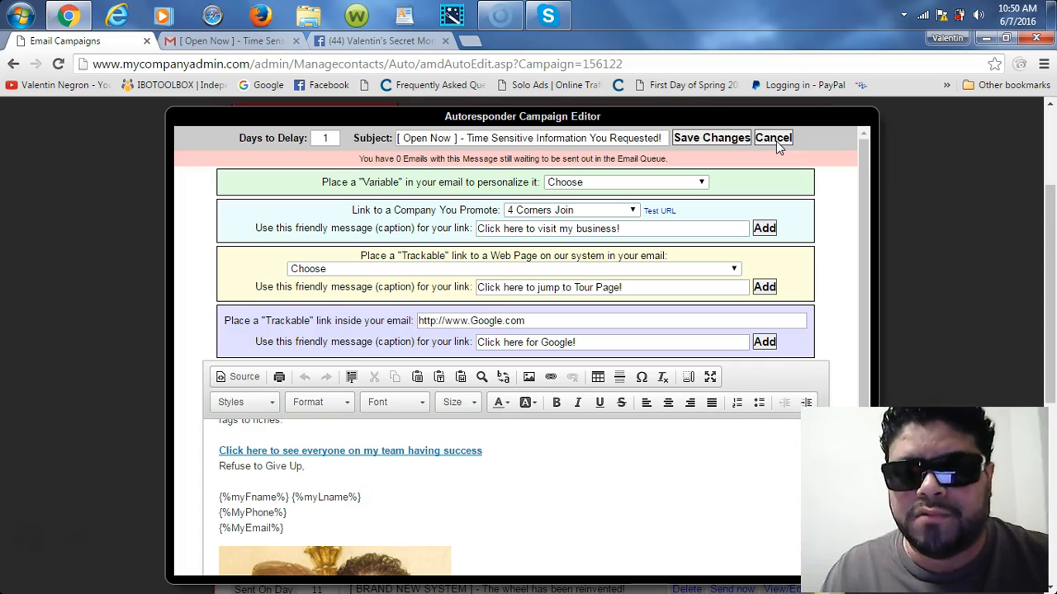
click(694, 138)
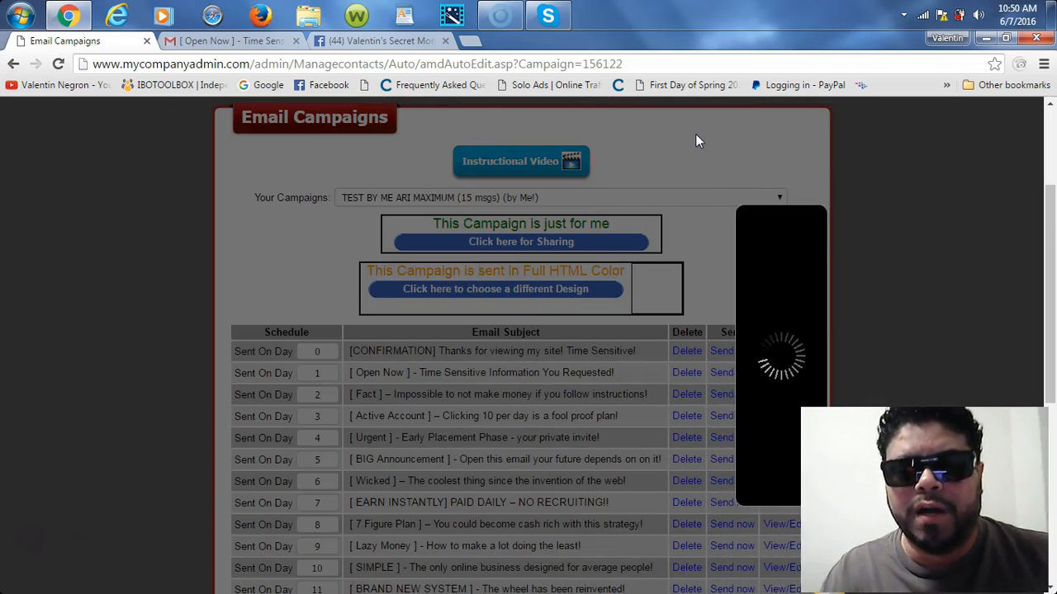